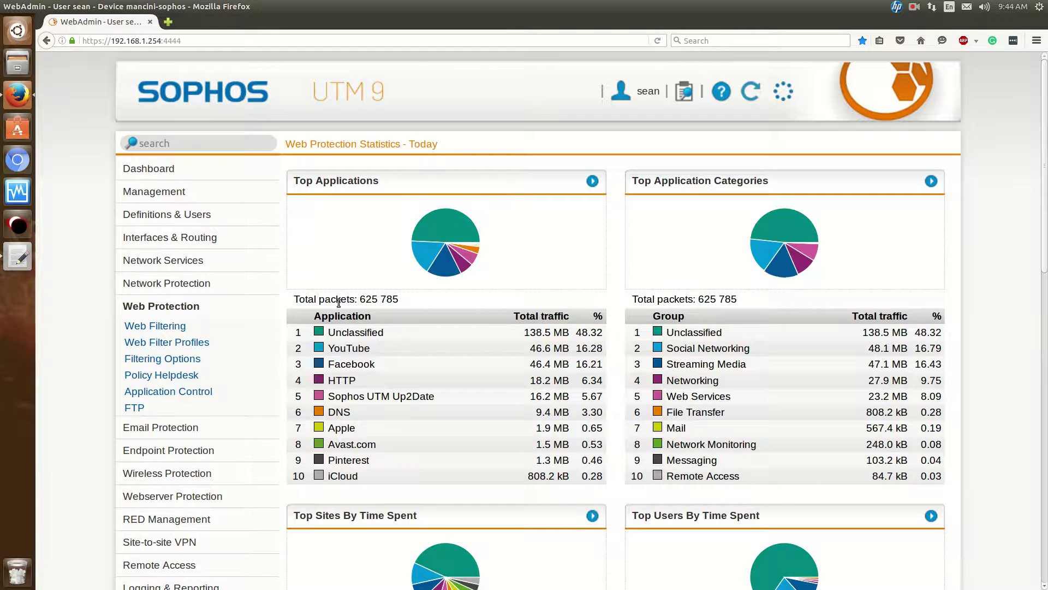
Step: Go to Web Protection > Application Control and switch network visibility off
click(302, 339)
click(191, 393)
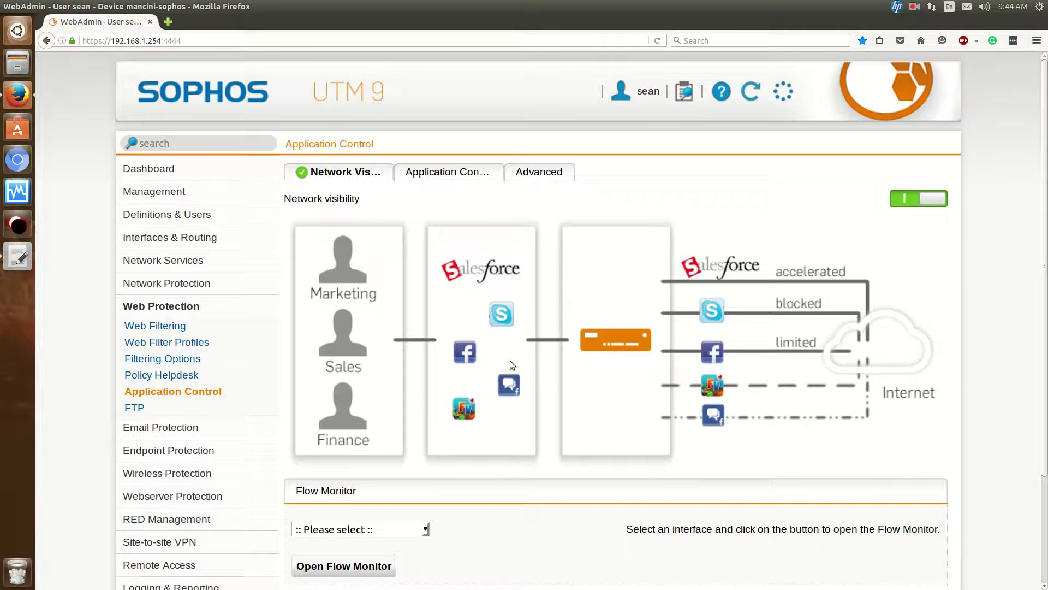
scroll(516, 349, down, 2)
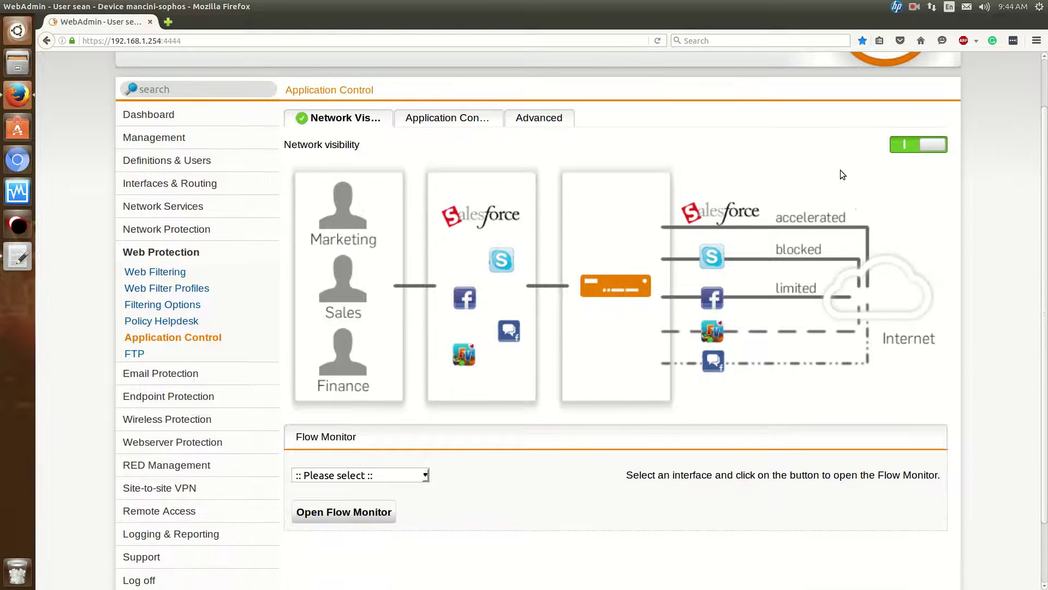
click(894, 148)
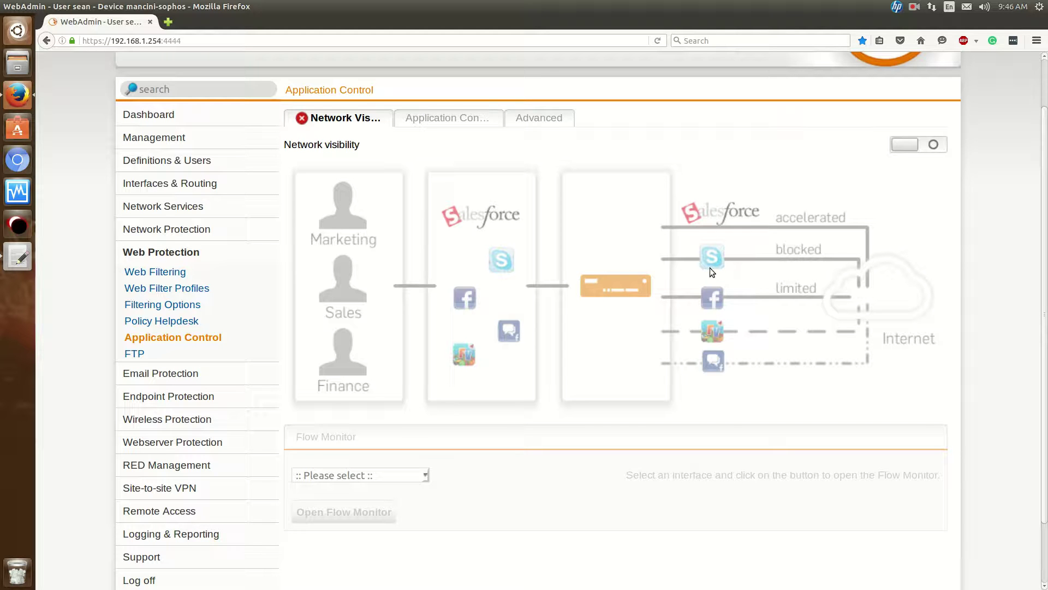
Step: Switch network visibility back on
scroll(566, 214, down, 2)
scroll(433, 227, up, 1)
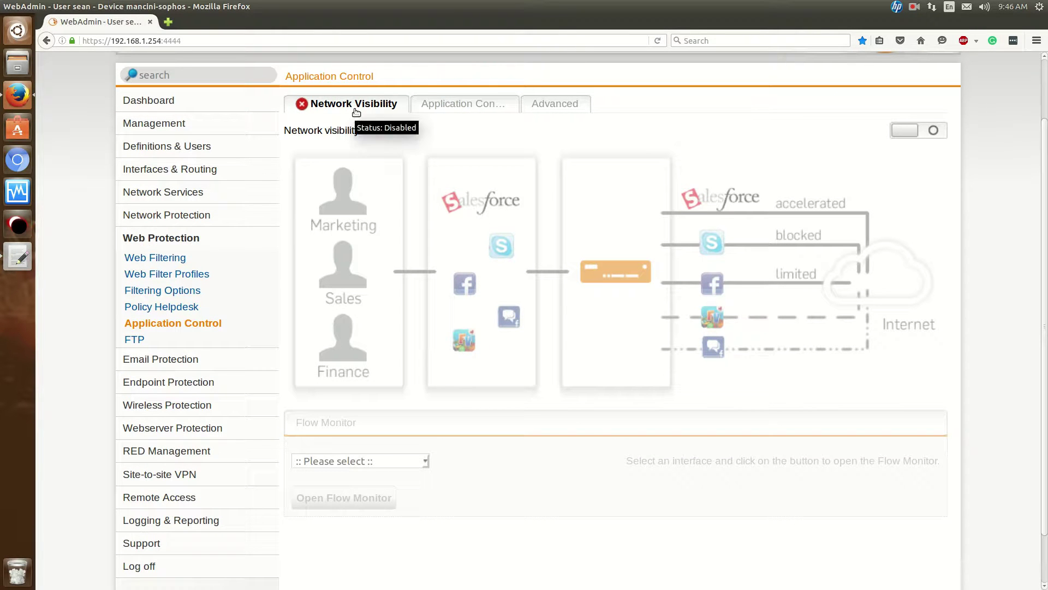
click(936, 131)
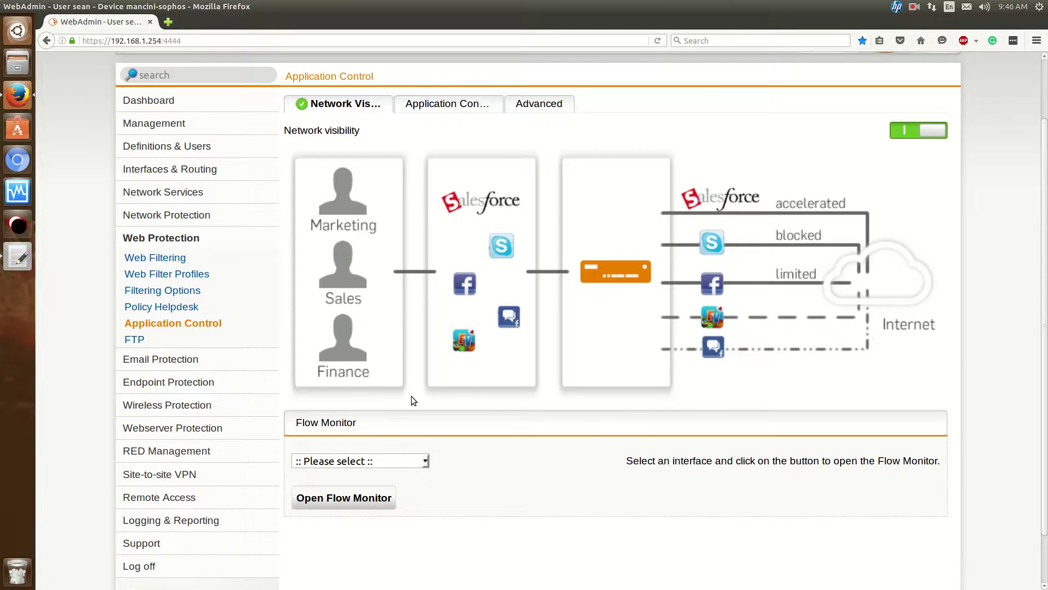
Step: Open the Flow Monitor for All interfaces and maximize its window
click(344, 460)
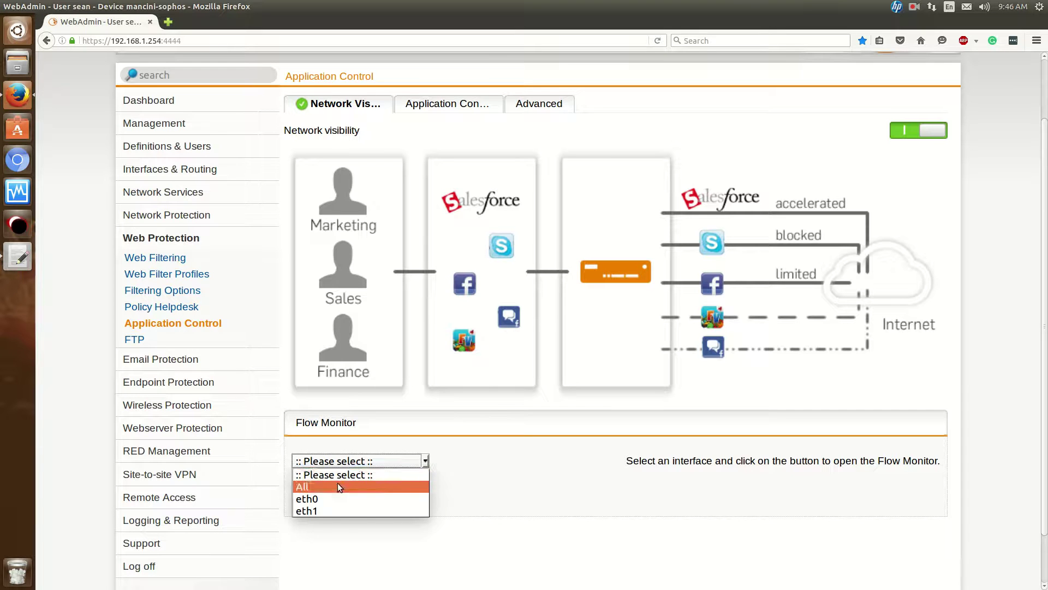
click(337, 482)
click(352, 461)
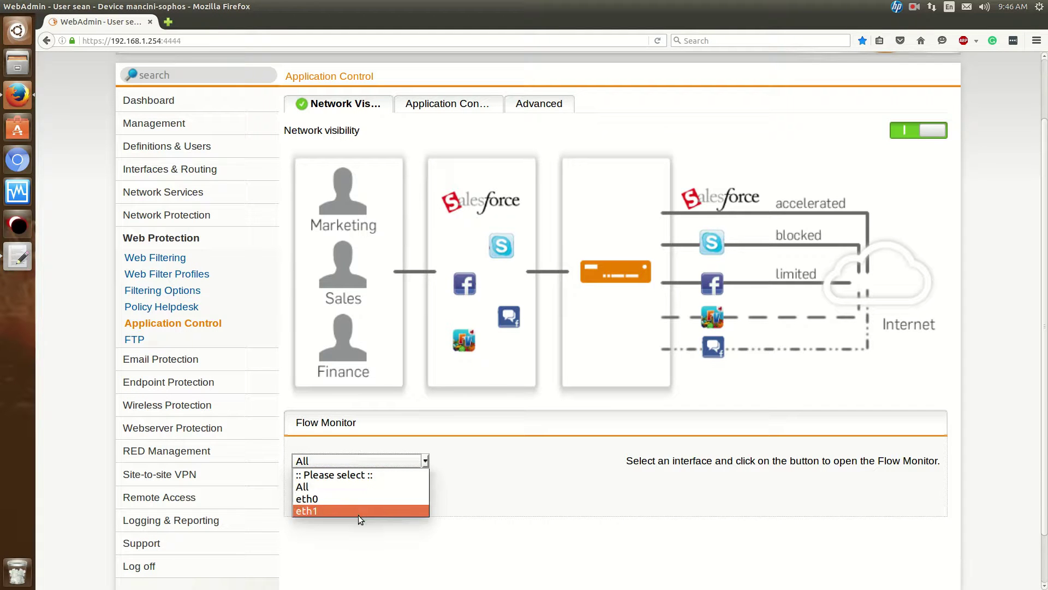
click(361, 489)
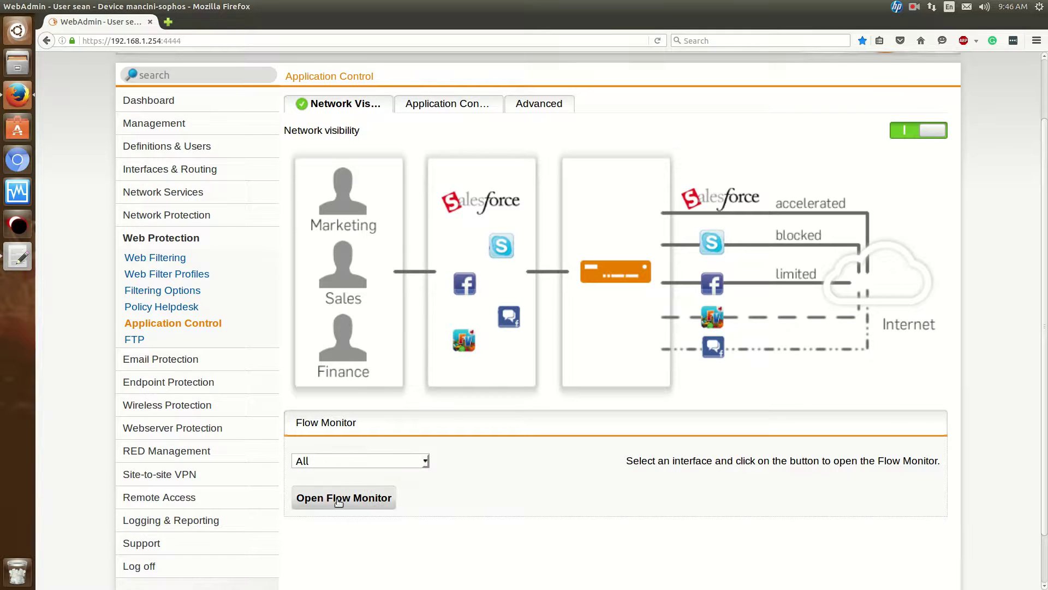
click(350, 499)
drag(513, 18, 557, 7)
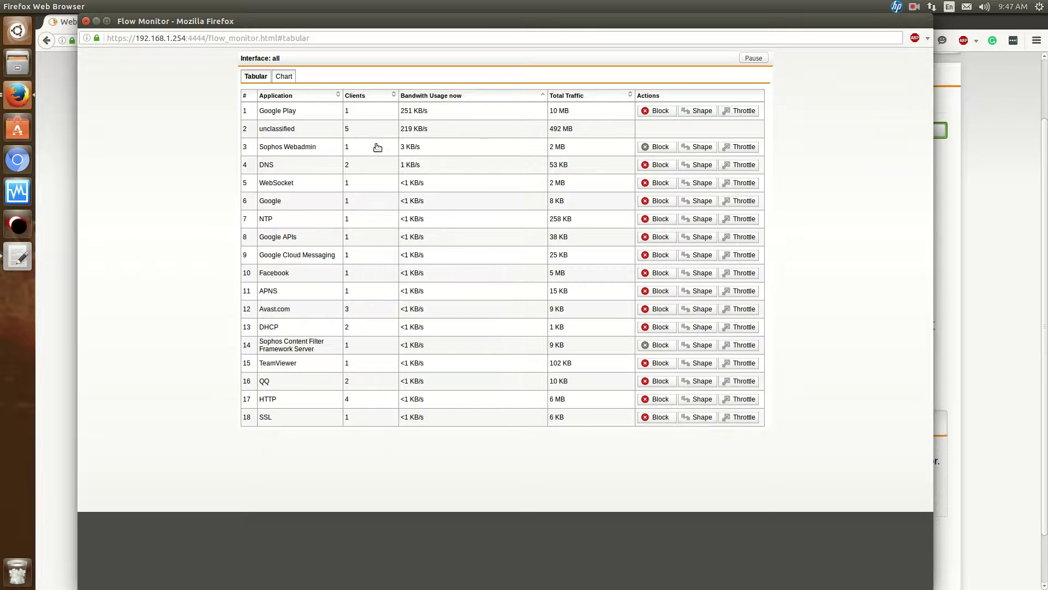
Step: Block QQ from the Flow Monitor table and move the window aside
drag(272, 367, 661, 370)
click(660, 370)
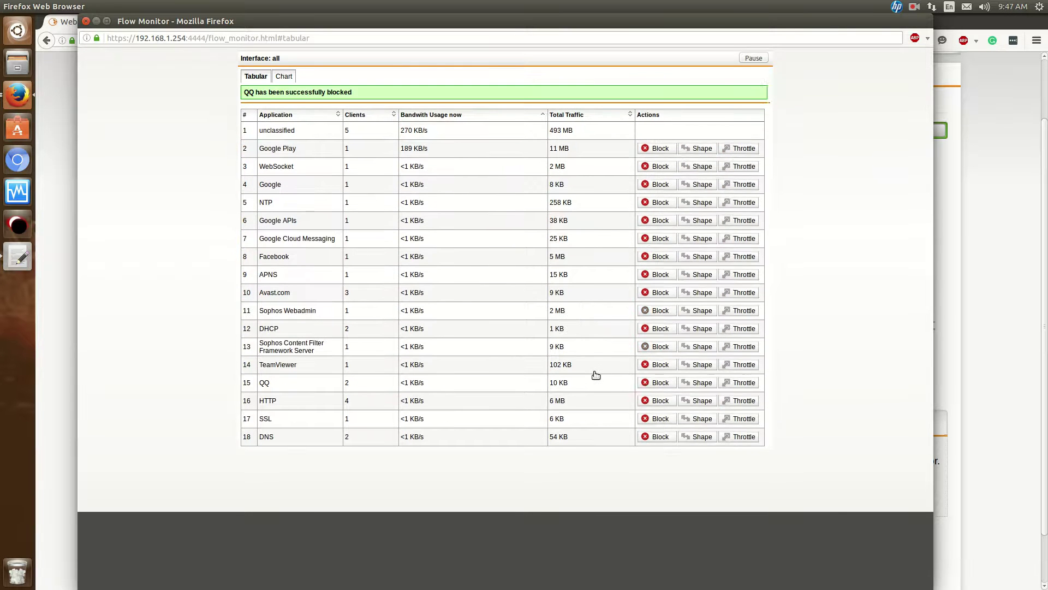
drag(363, 21, 377, 429)
Step: Open the QQ blocking rule for editing, then return to the Flow Monitor window
click(439, 100)
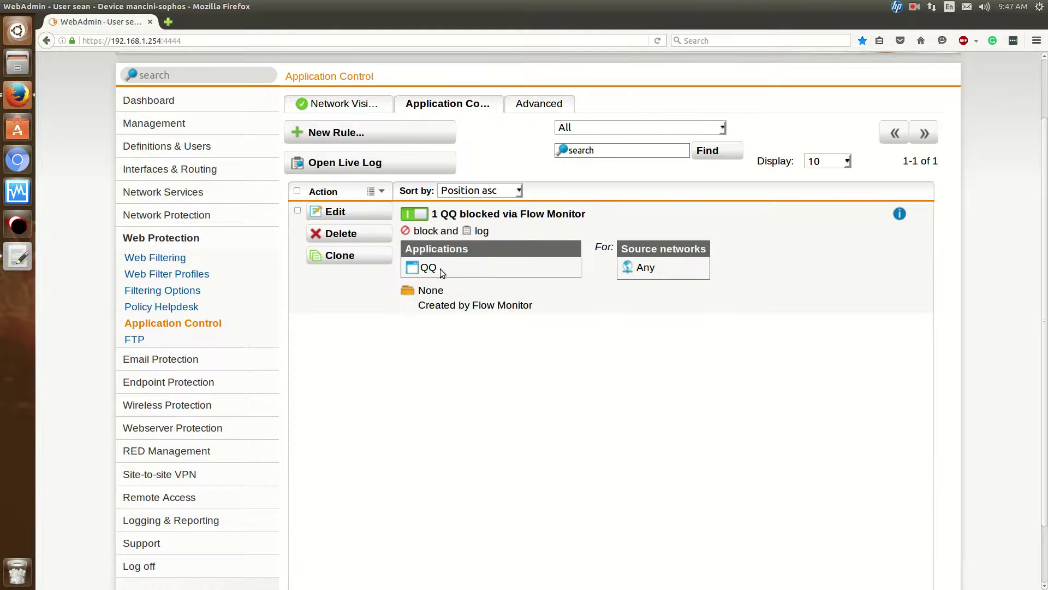
click(350, 220)
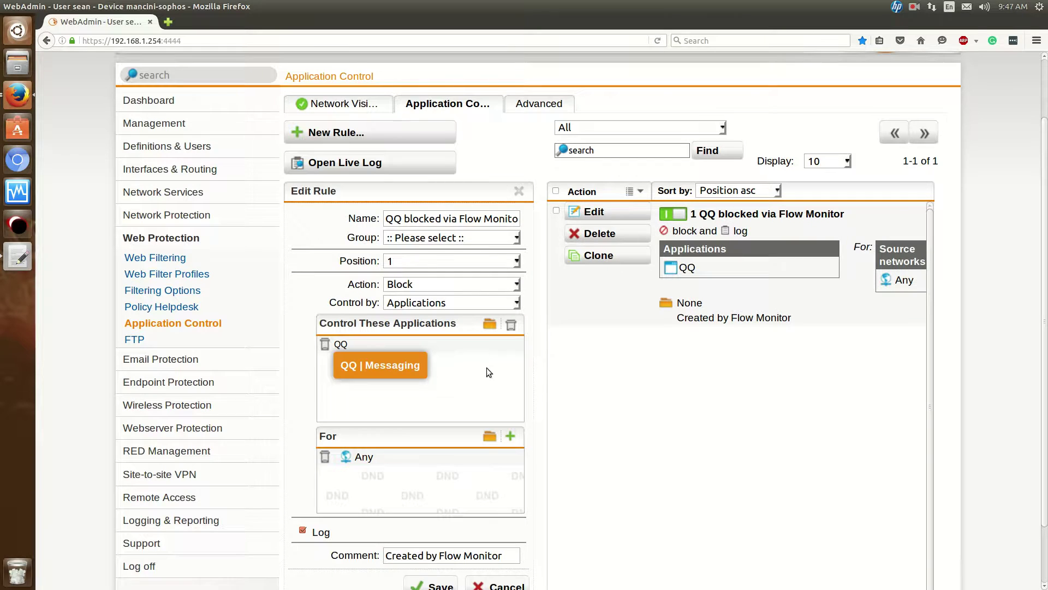
scroll(219, 262, down, 2)
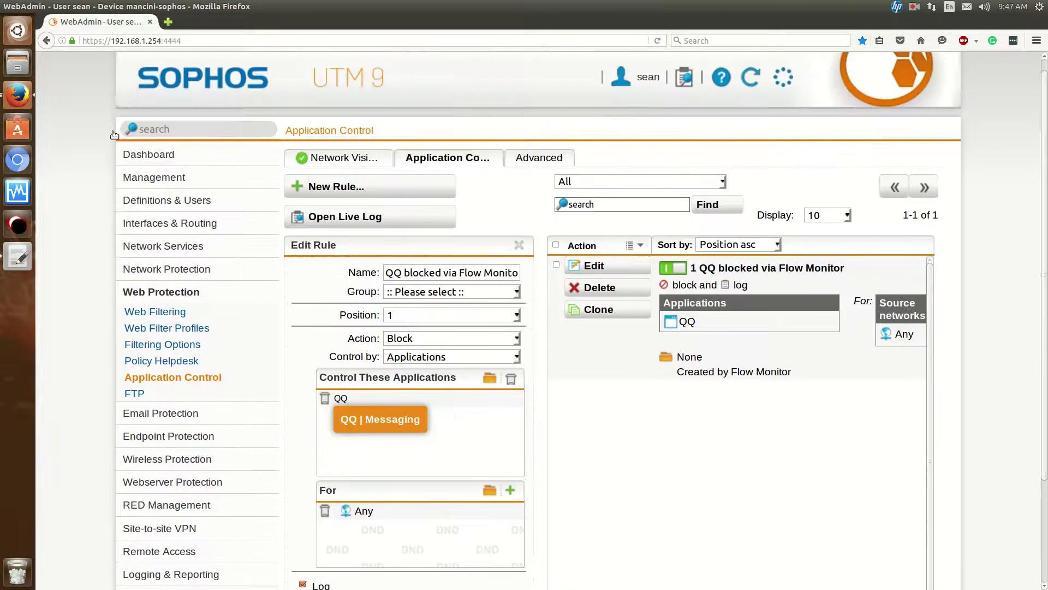
click(17, 95)
Step: Bring the Flow Monitor forward and view, then close, the DHCP bandwidth details
click(305, 191)
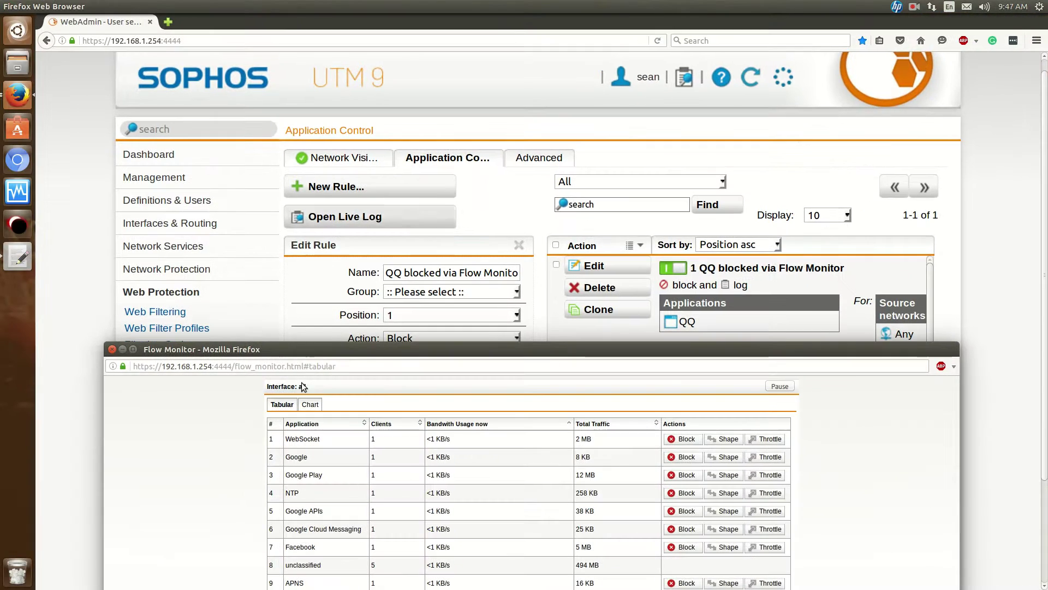
drag(352, 352, 480, 24)
drag(474, 354, 623, 353)
click(622, 352)
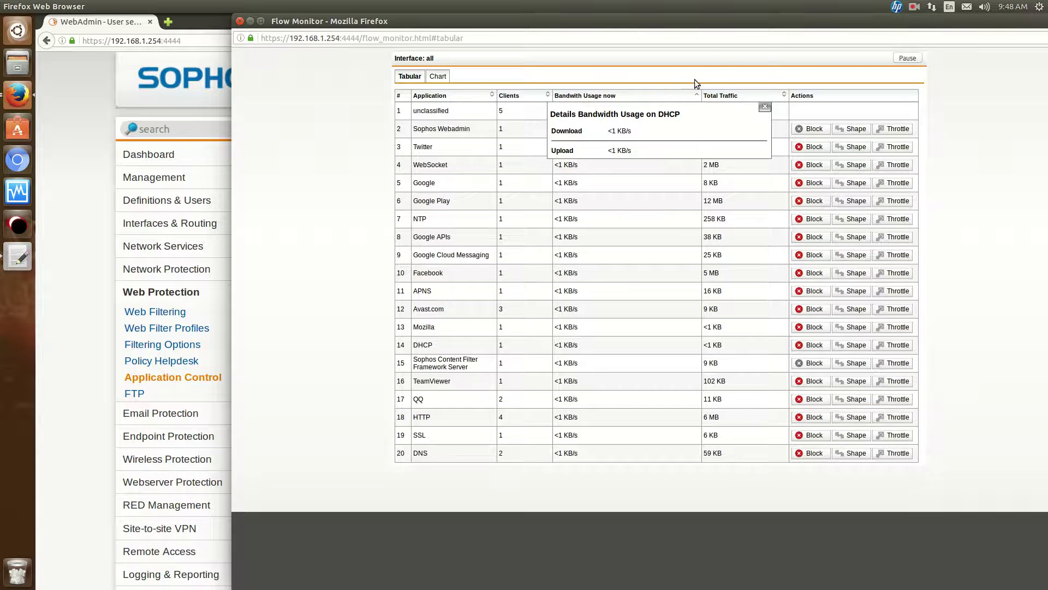
click(765, 106)
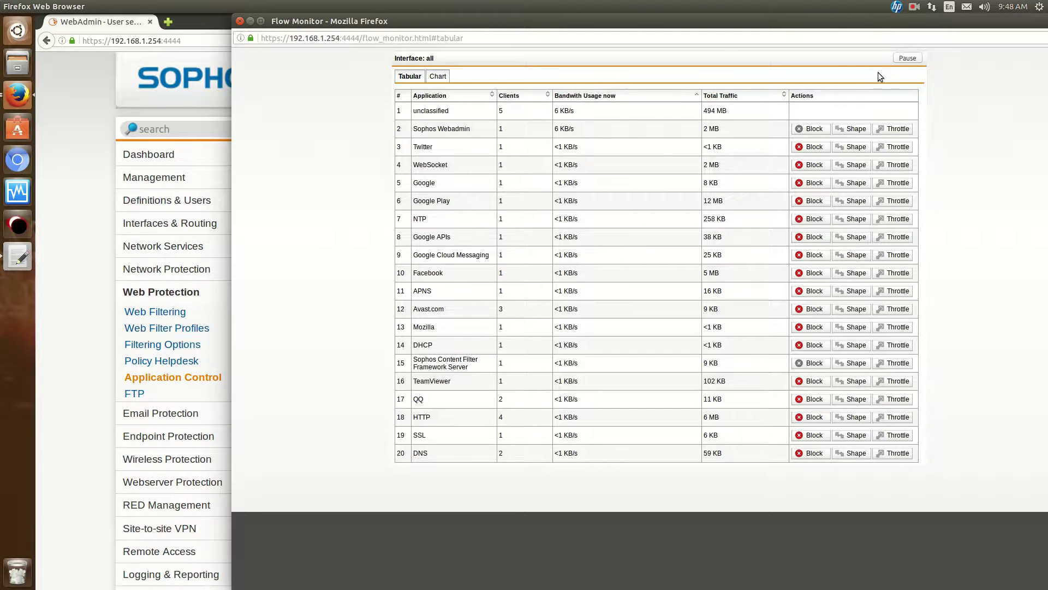
Step: Pause live updates, block TeamViewer, and move the Flow Monitor out of view
click(907, 58)
drag(463, 387, 725, 386)
click(814, 381)
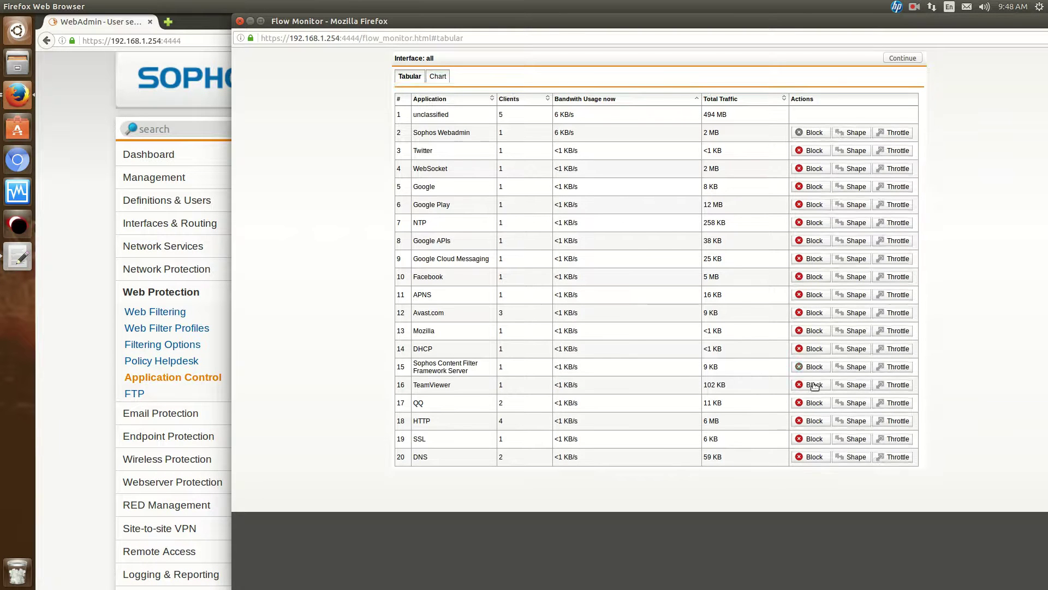
drag(385, 20, 442, 453)
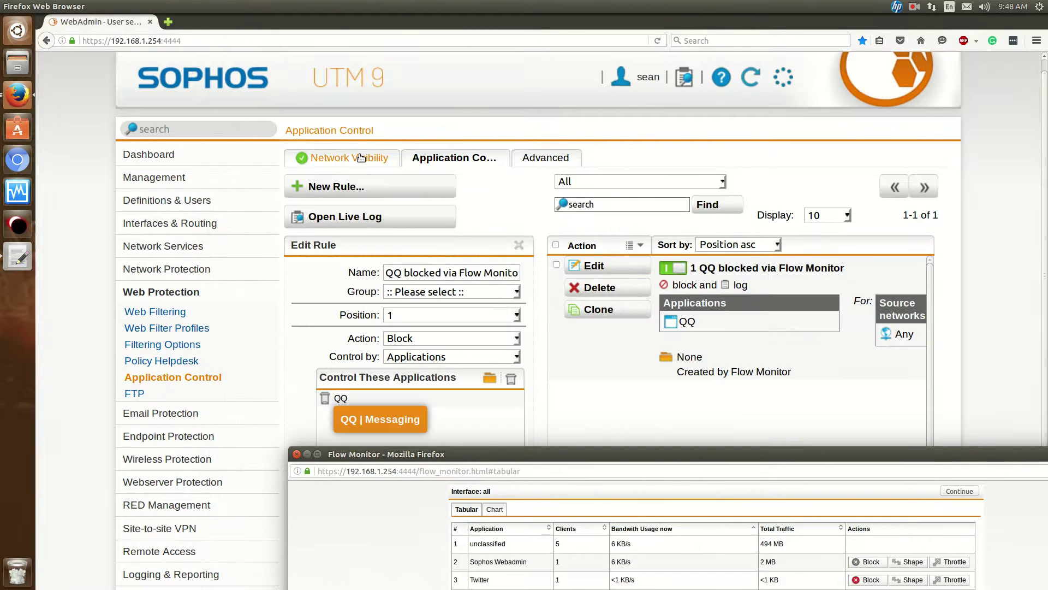
Step: Delete the QQ rule from the Application Control rules list, confirming with OK
click(362, 156)
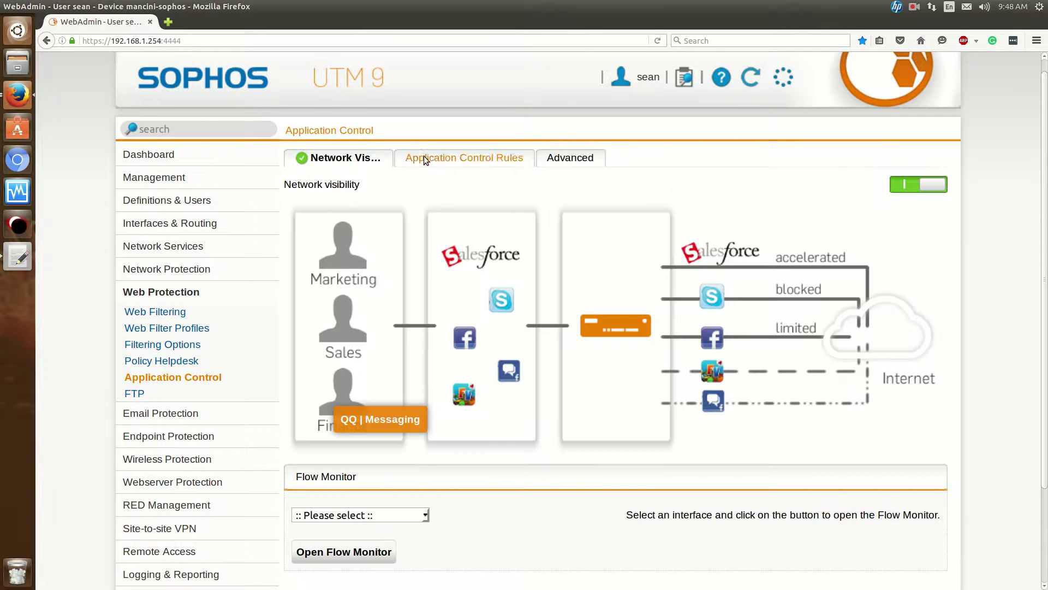
click(425, 161)
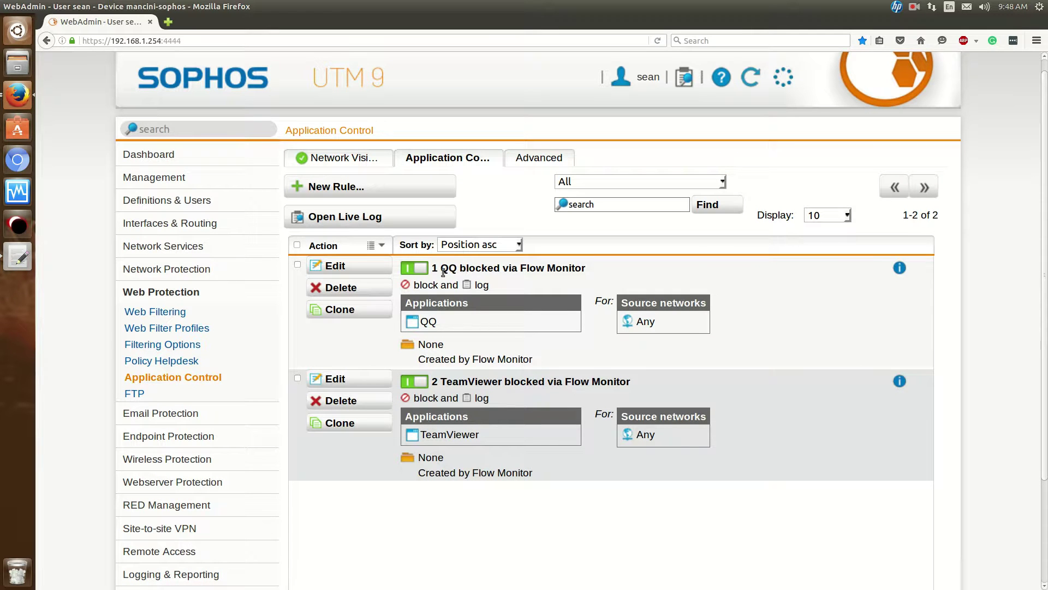
click(367, 293)
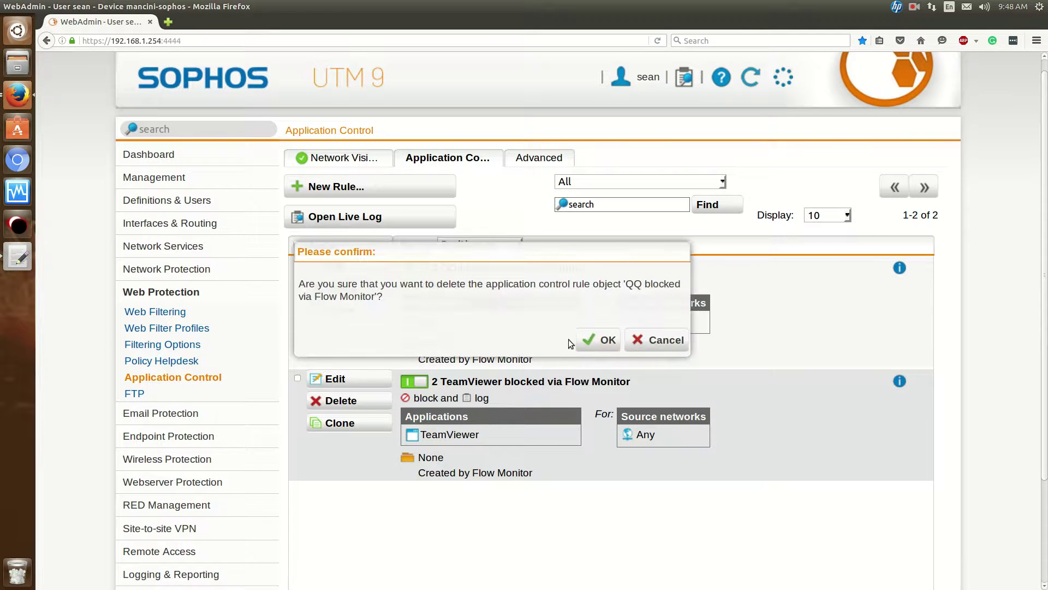
click(599, 340)
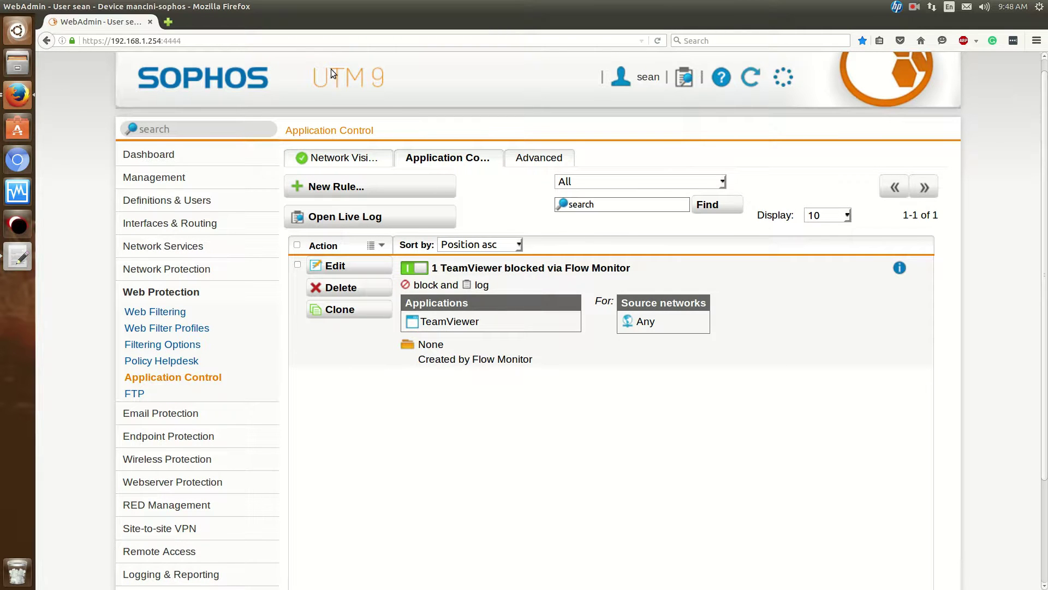
Step: Load teamviewer.com in a new tab to test the block, then return to WebAdmin
click(172, 24)
text(teamvie)
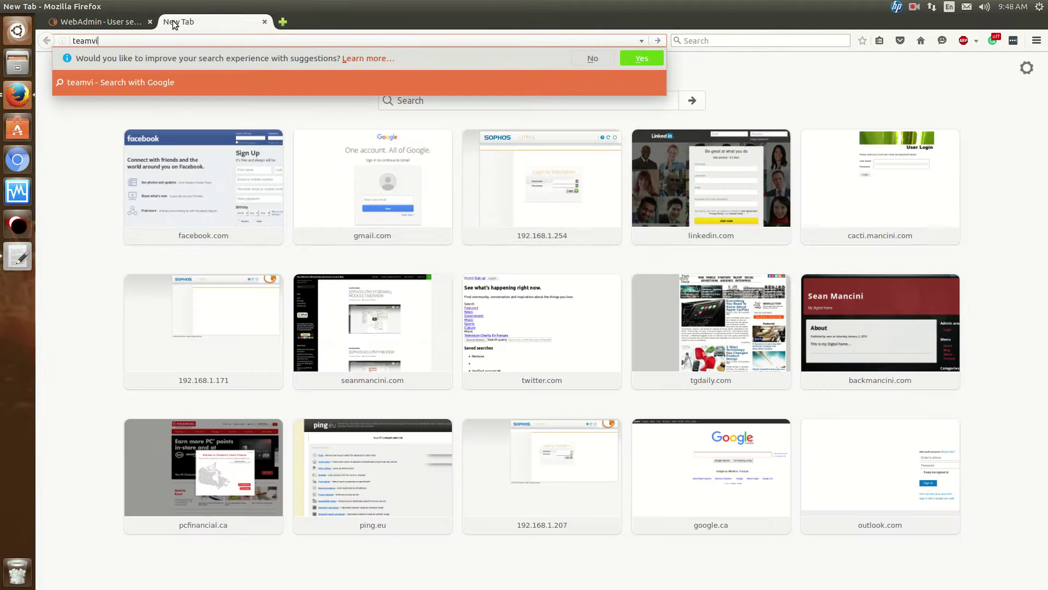
key(BackSpace)
key(BackSpace)
key(BackSpace)
key(BackSpace)
key(BackSpace)
key(BackSpace)
key(BackSpace)
text(teamviewer.com)
key(Return)
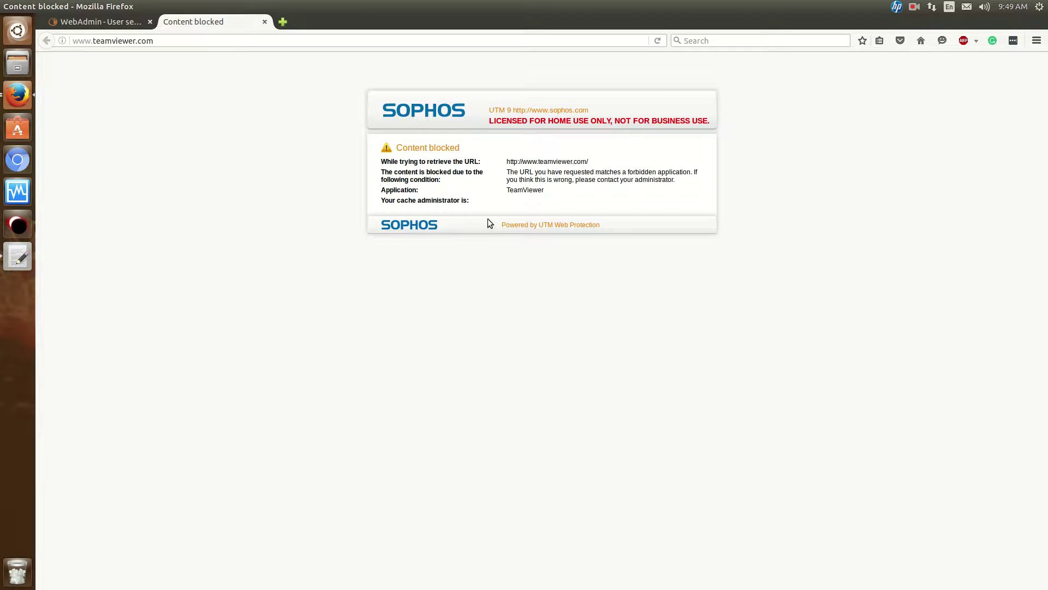
click(84, 15)
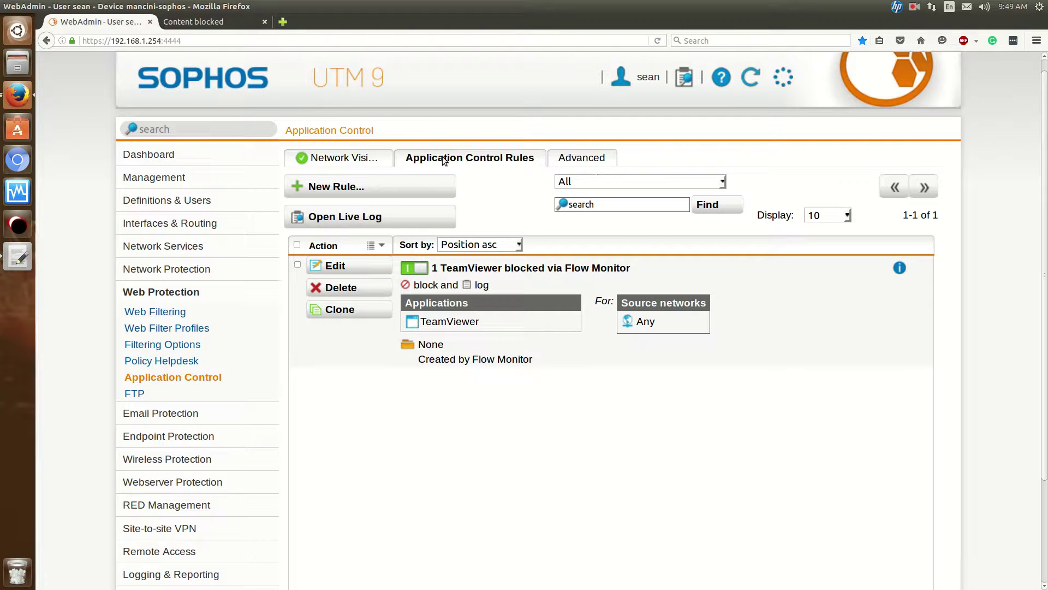
Step: Start a new rule with Block action and browse its controllable applications
click(382, 187)
scroll(528, 304, down, 2)
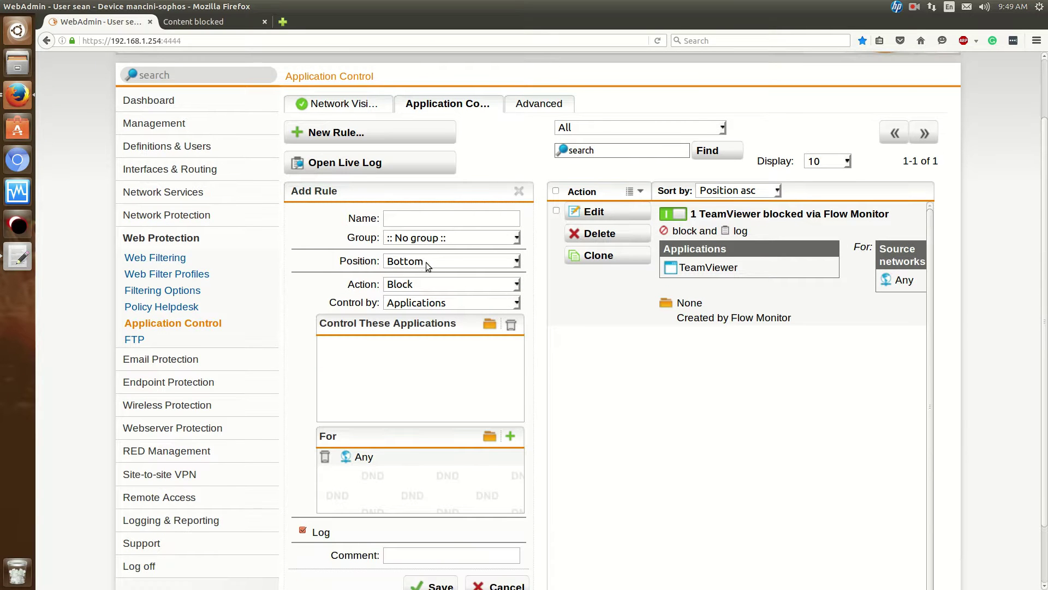
click(443, 288)
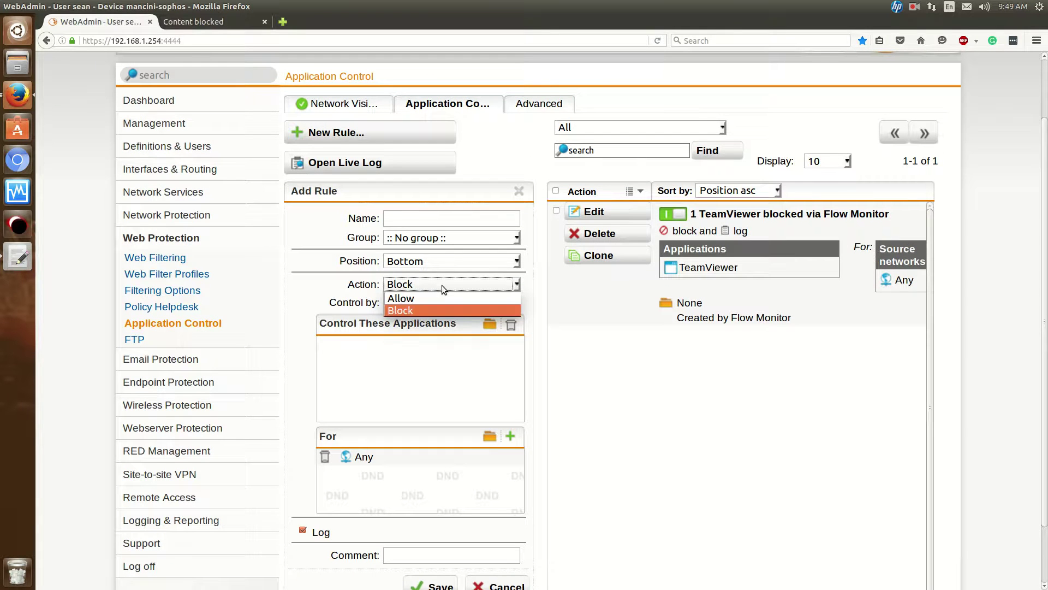
click(442, 285)
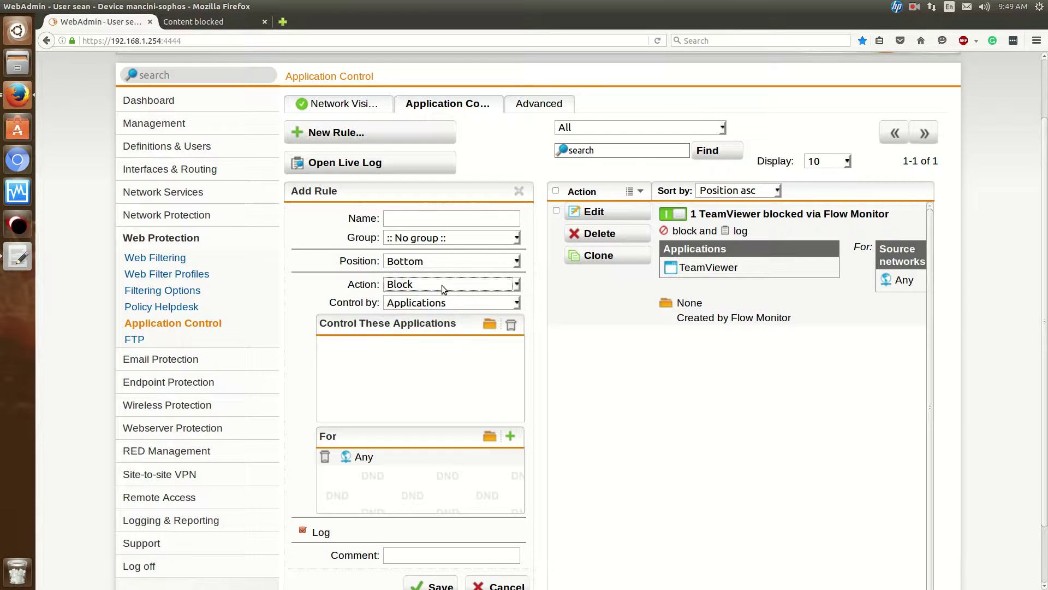
click(488, 325)
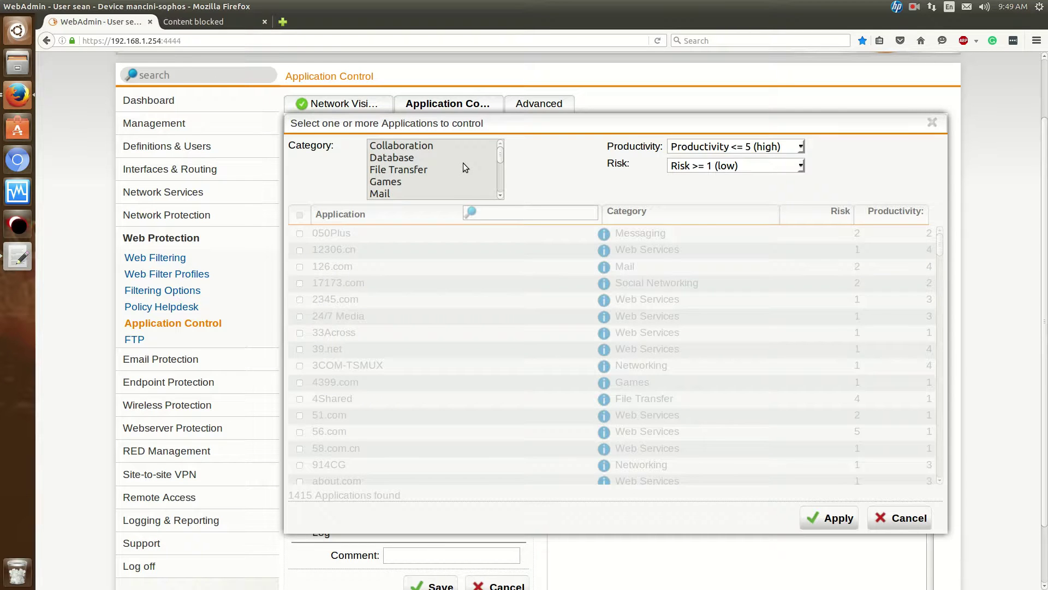
Step: Filter the application chooser to Mail, search 'gm', and tick gmail
scroll(464, 164, up, 2)
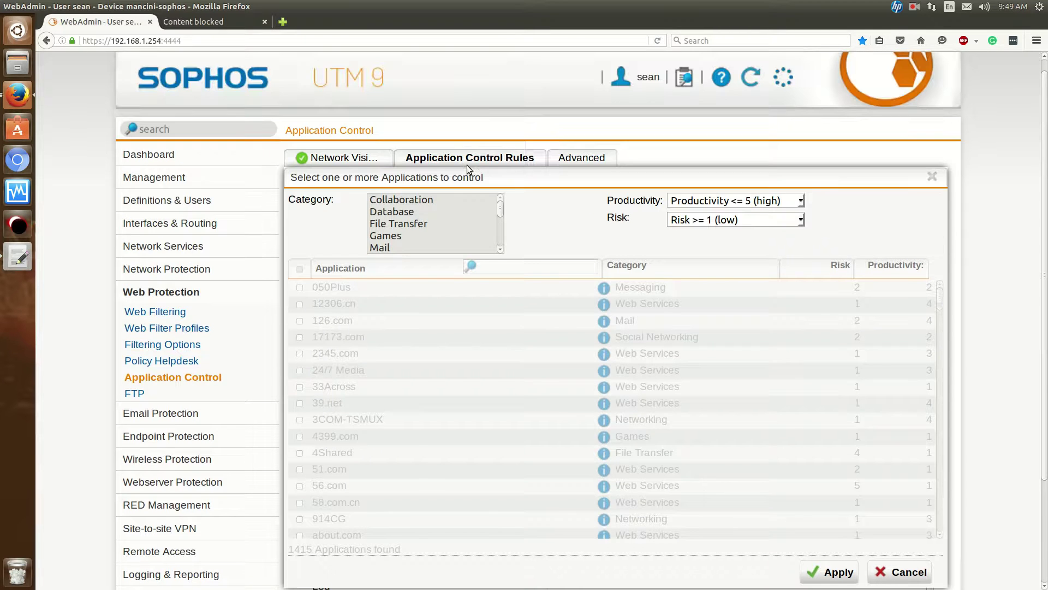
scroll(500, 210, down, 3)
click(502, 210)
click(303, 212)
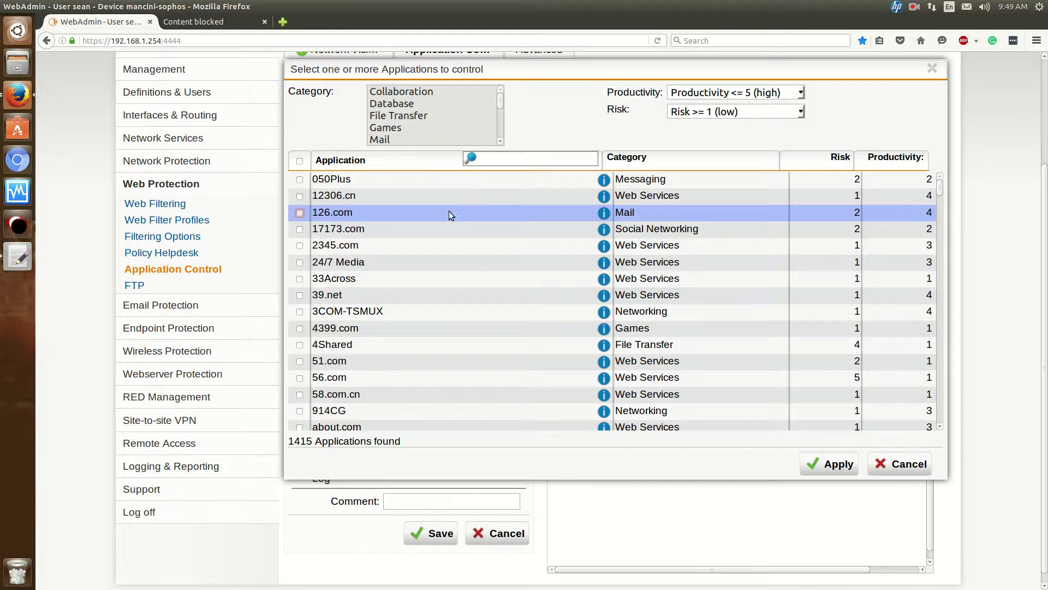
scroll(453, 117, up, 2)
click(385, 191)
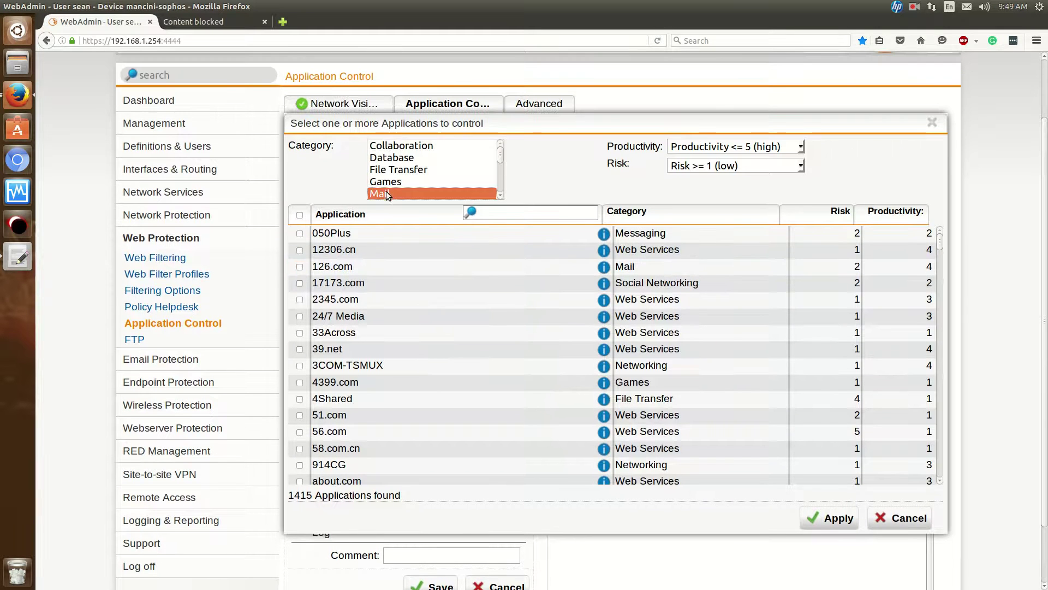
click(524, 215)
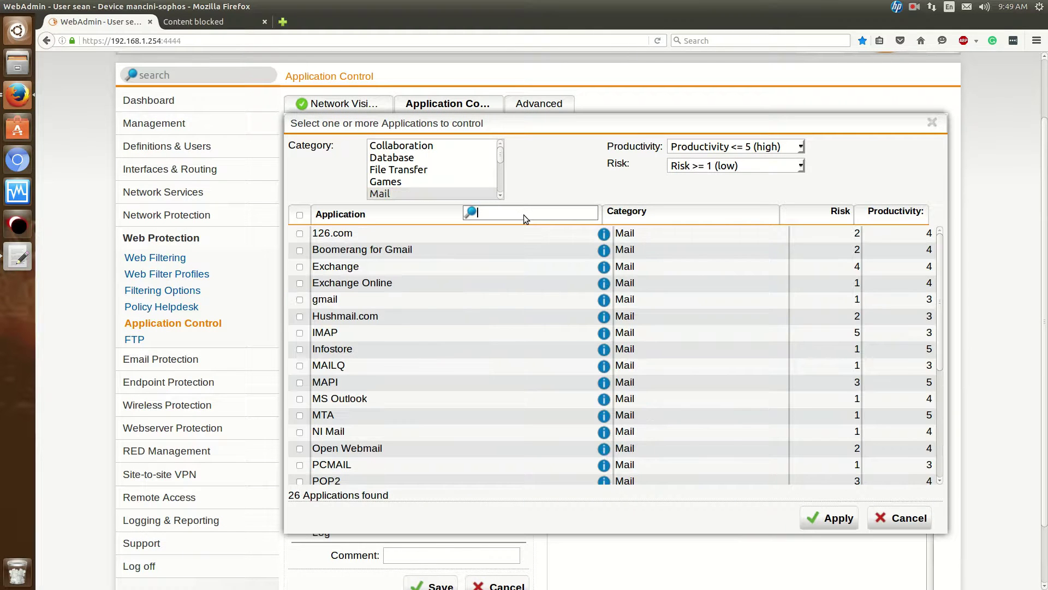
text(gmail)
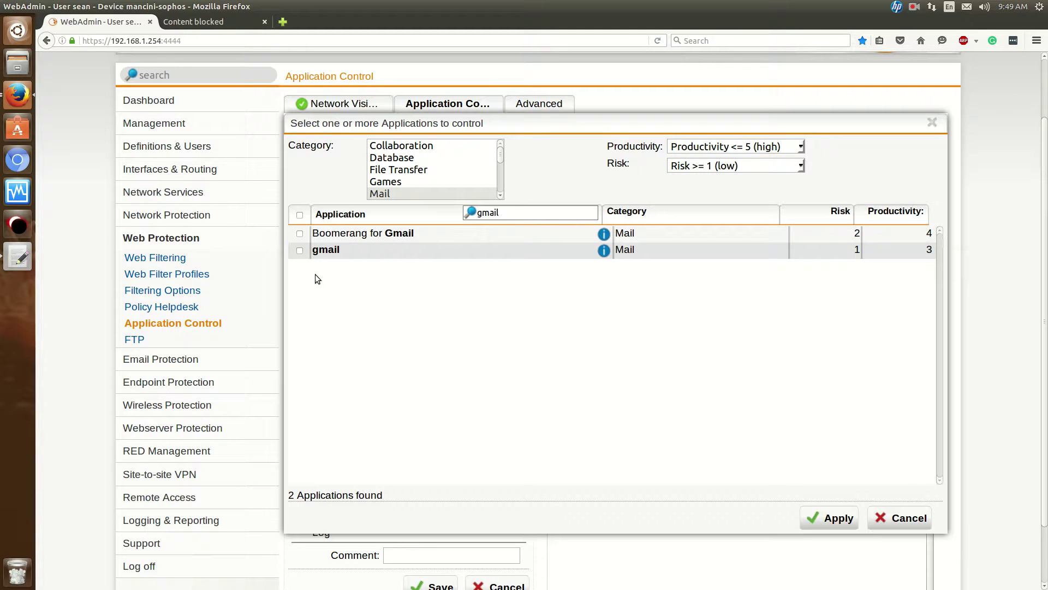
click(302, 252)
click(300, 251)
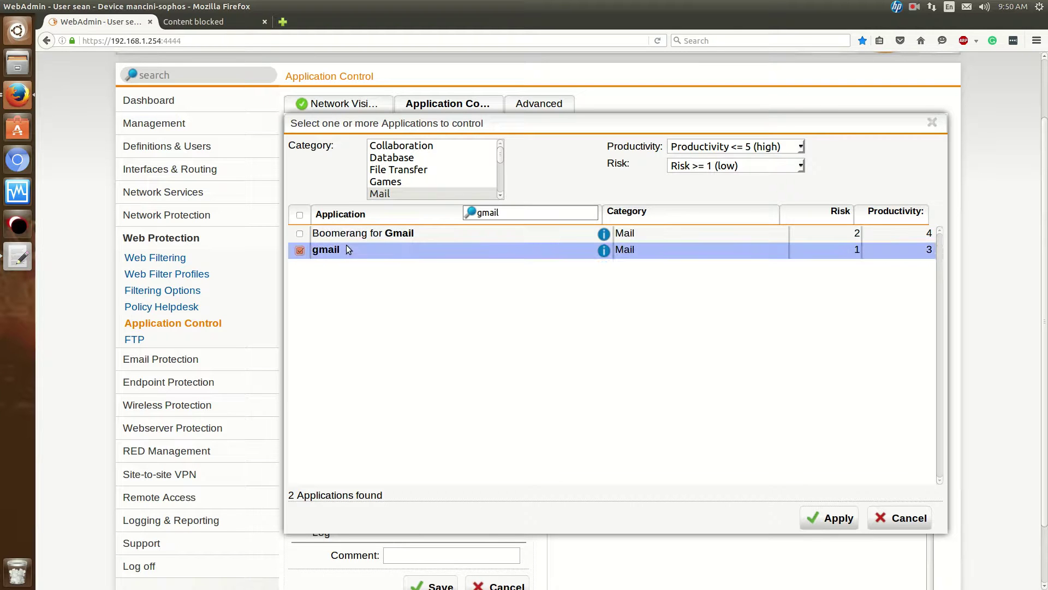
Step: Apply gmail to the rule, name it 'Gmail', and save it
click(819, 526)
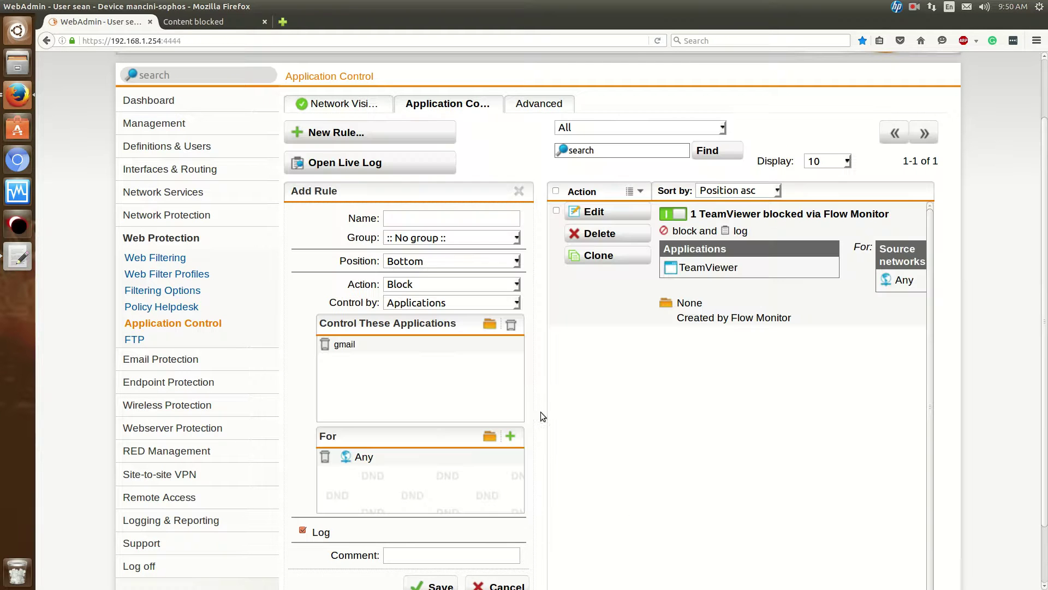
scroll(471, 373, down, 2)
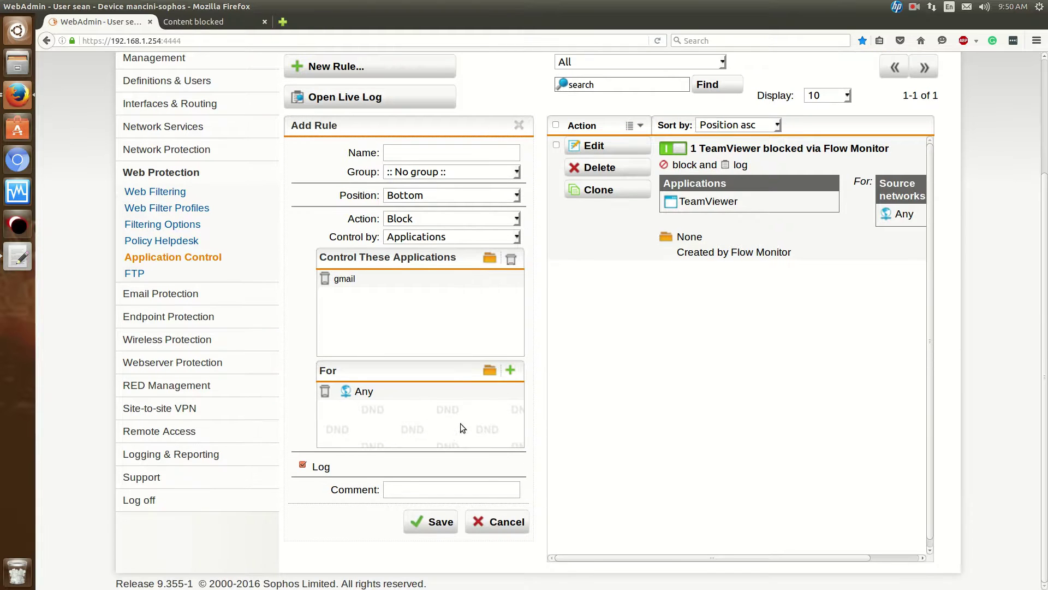
click(432, 150)
text(Gmail)
click(440, 522)
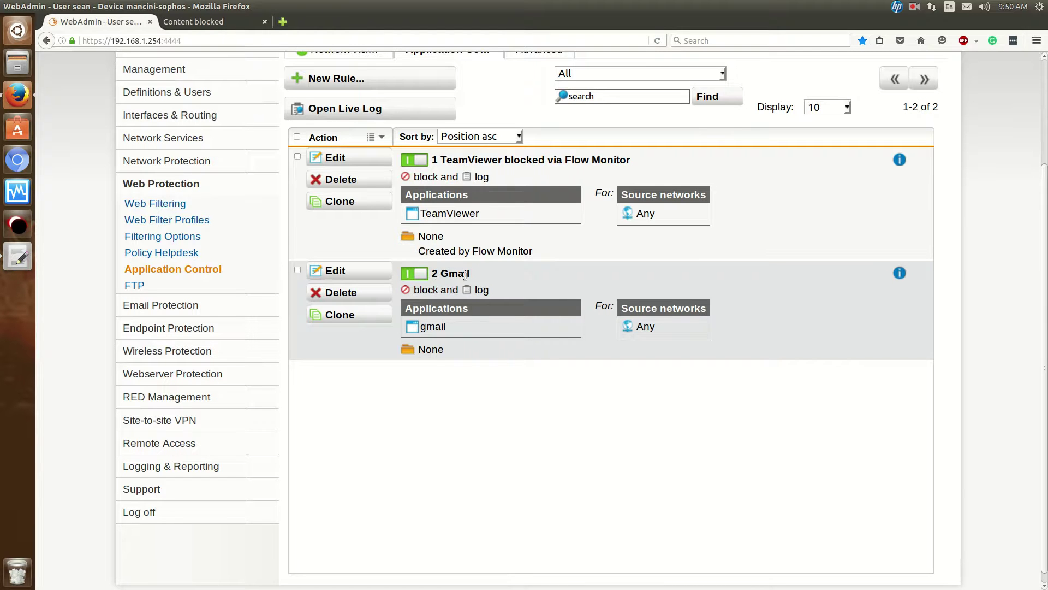
scroll(465, 262, up, 2)
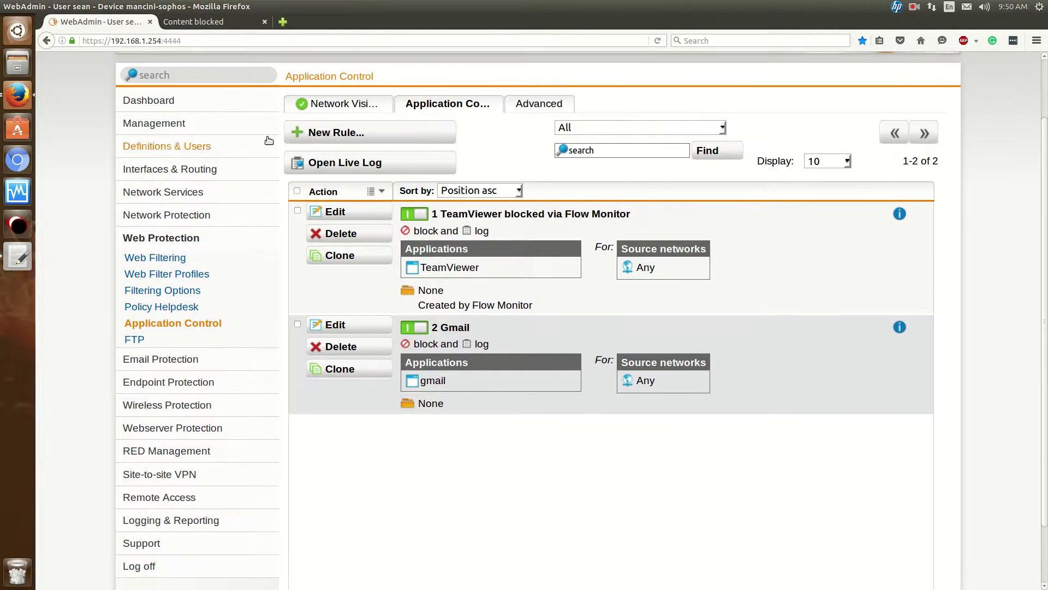
click(538, 107)
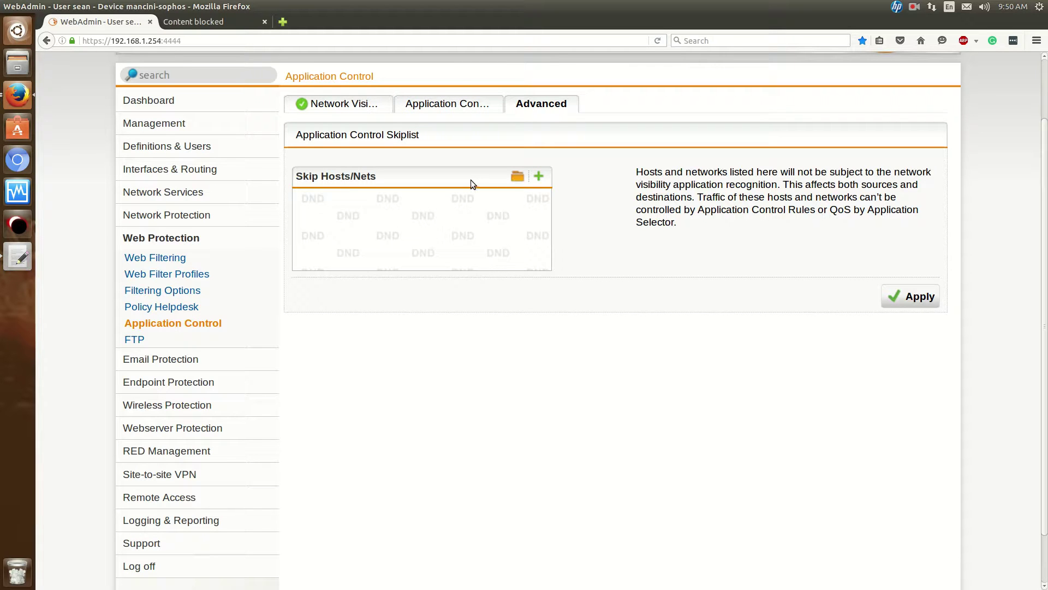
Step: Start a new block rule named 'Users' inside a newly created group also named 'Users'
click(450, 104)
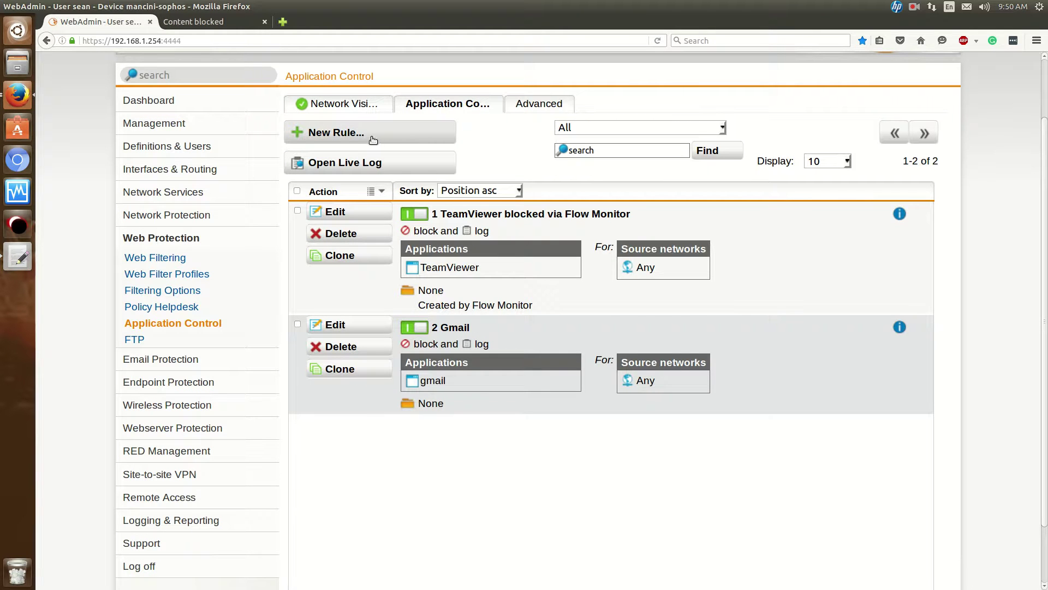
click(333, 138)
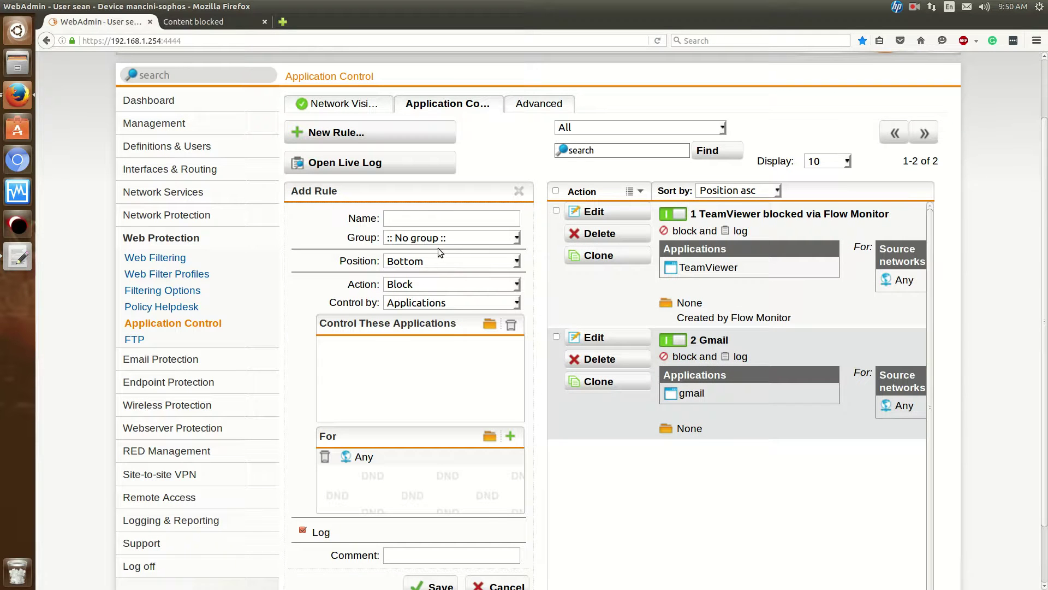
click(448, 242)
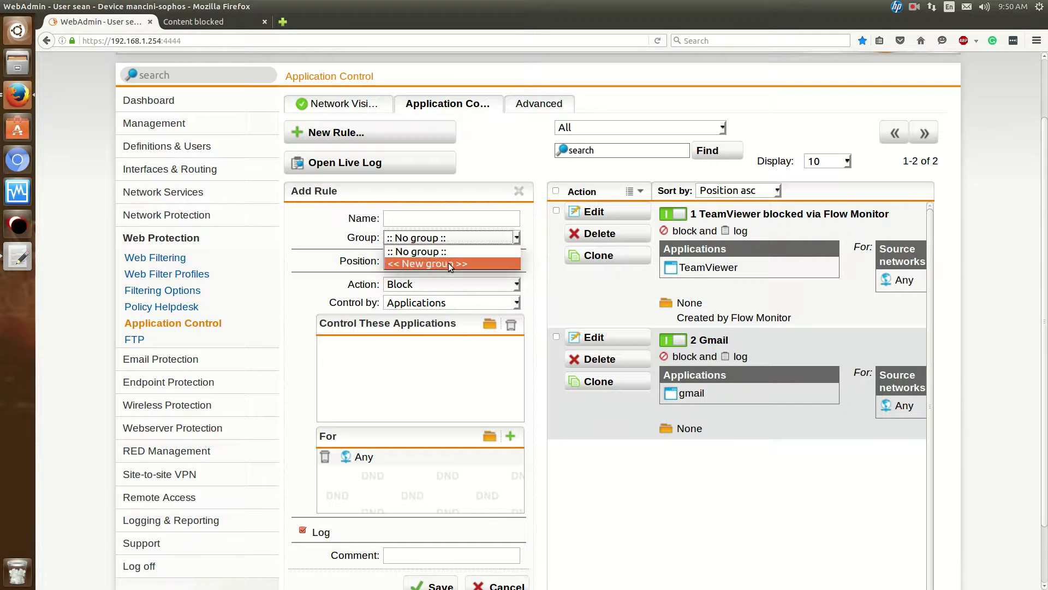
click(448, 264)
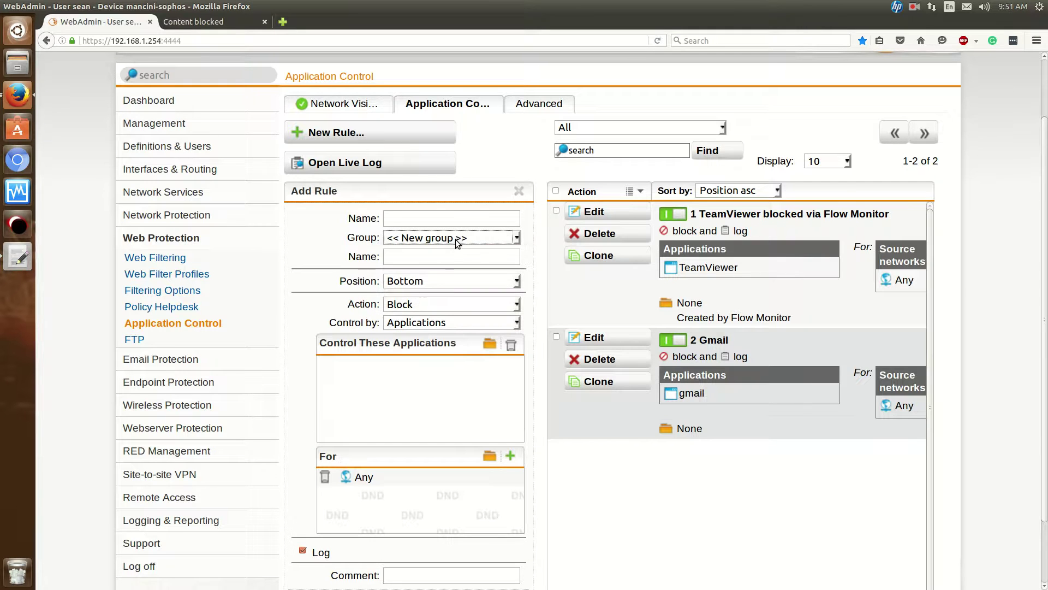
click(454, 241)
click(453, 251)
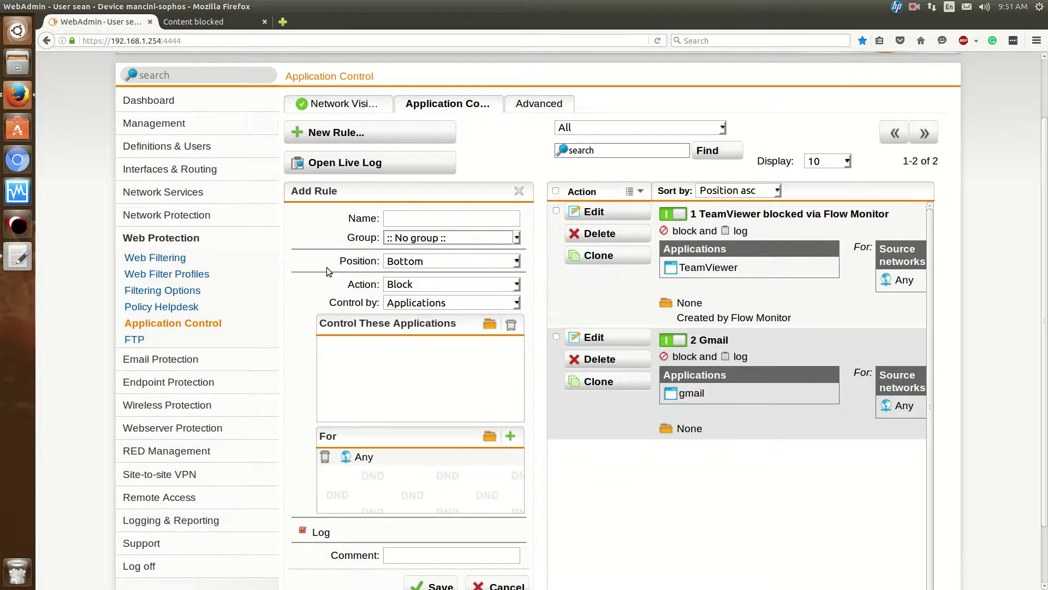
click(452, 244)
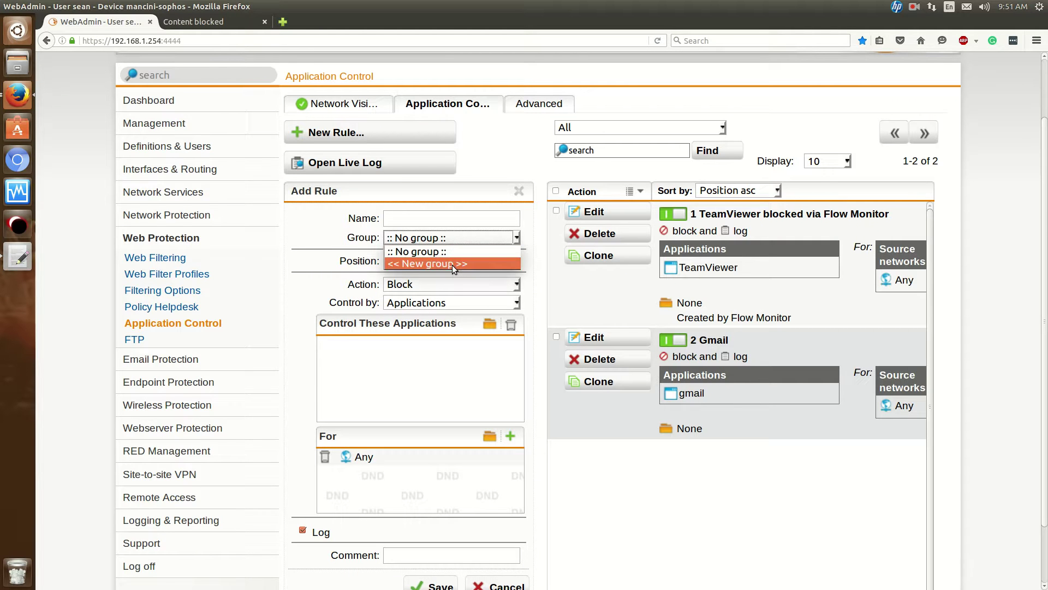
click(452, 264)
click(441, 258)
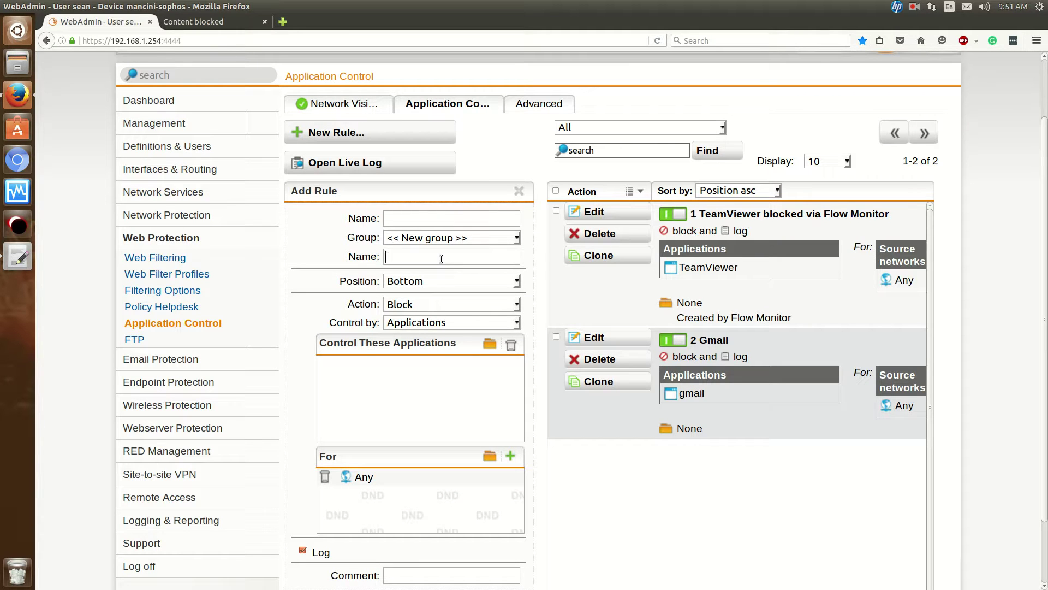
text(U)
text(rsUsers)
scroll(538, 282, down, 2)
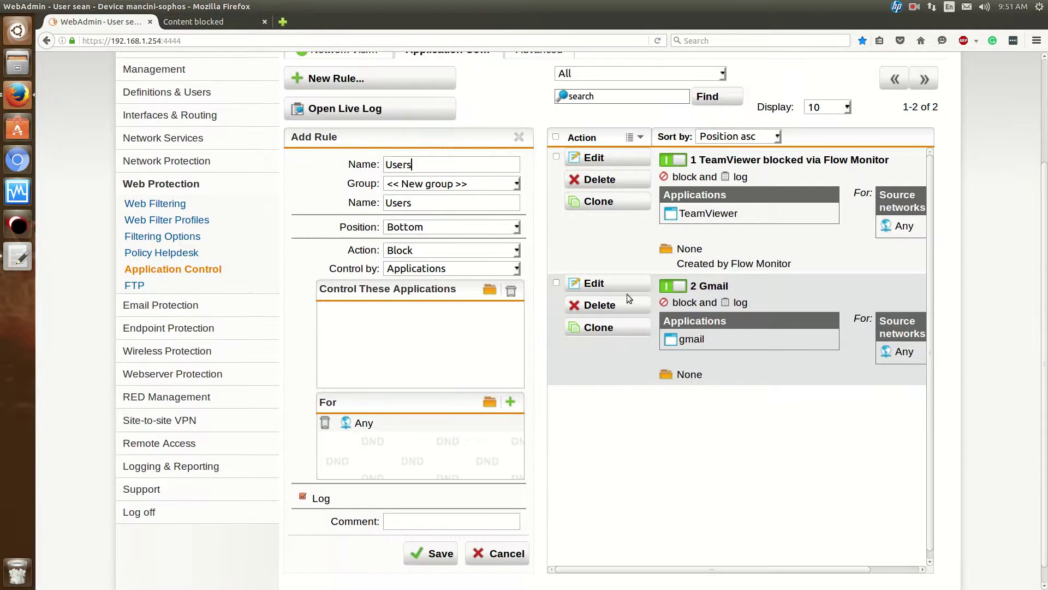
Step: Add Dropbox, found under File Transfer by searching 'dro', as the rule's controlled application
click(490, 289)
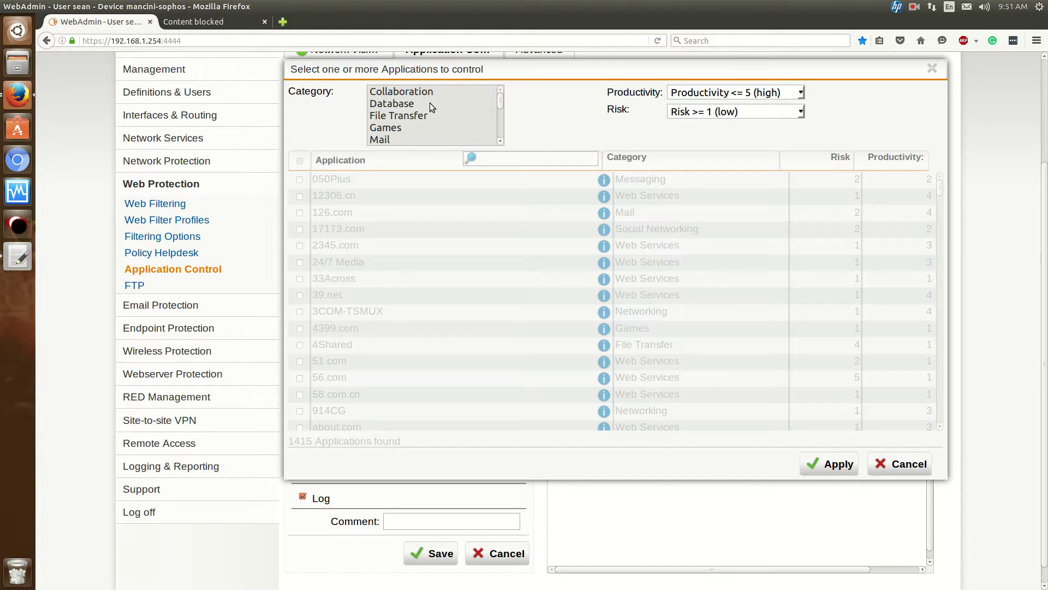
click(393, 117)
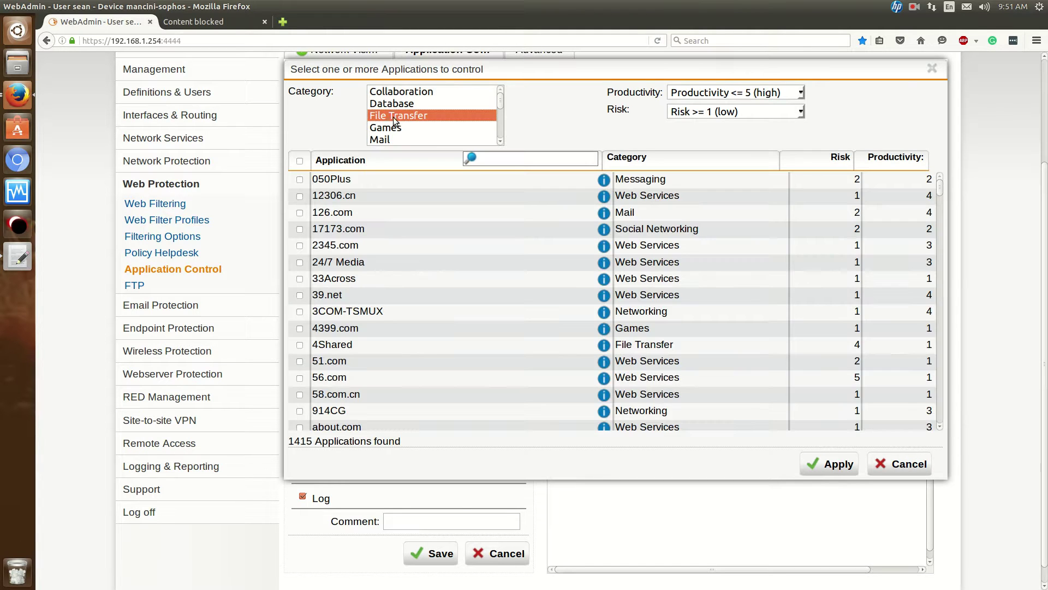
click(516, 158)
text(drop)
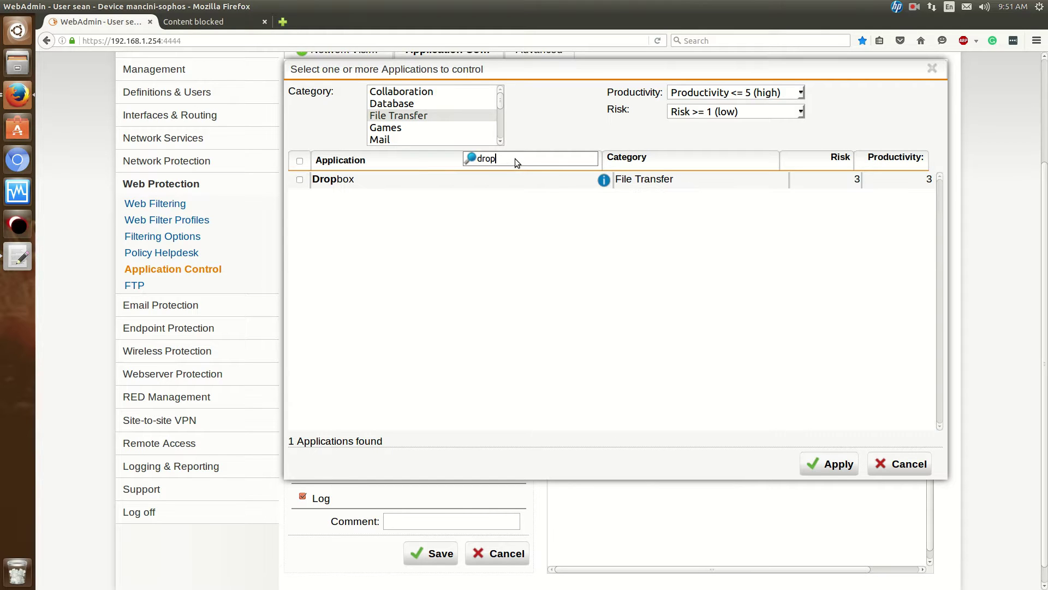
click(301, 180)
click(830, 463)
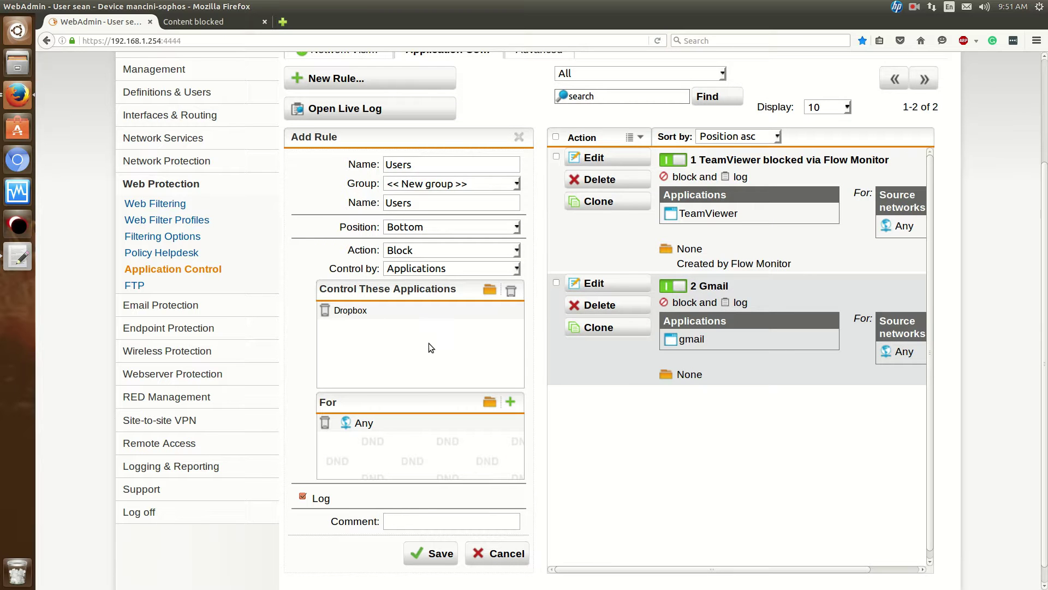
Step: Save the Users rule so it blocks and logs Dropbox for the Users group
scroll(428, 344, down, 1)
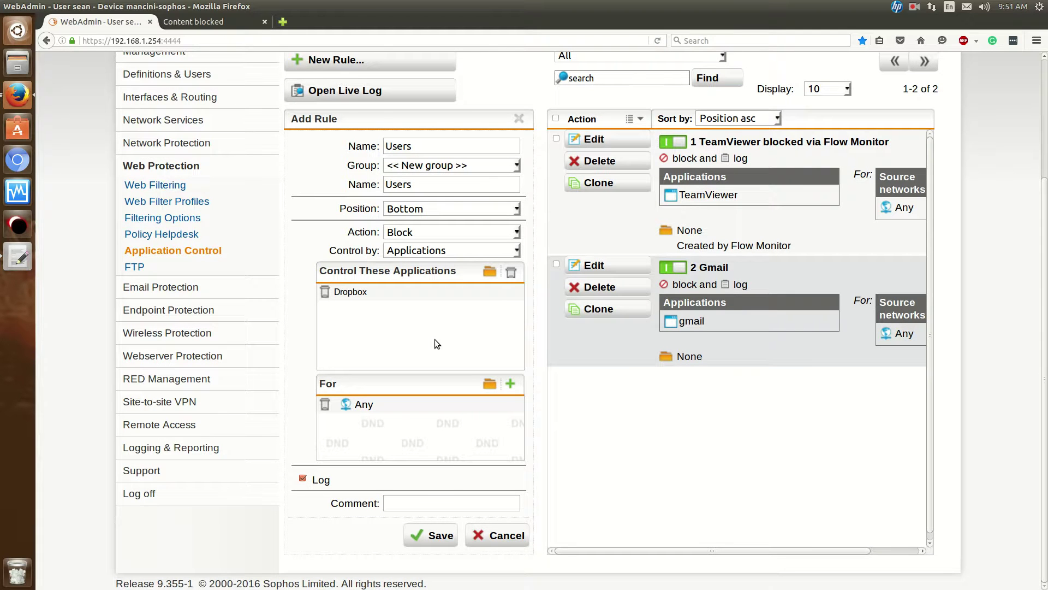
scroll(391, 330, up, 3)
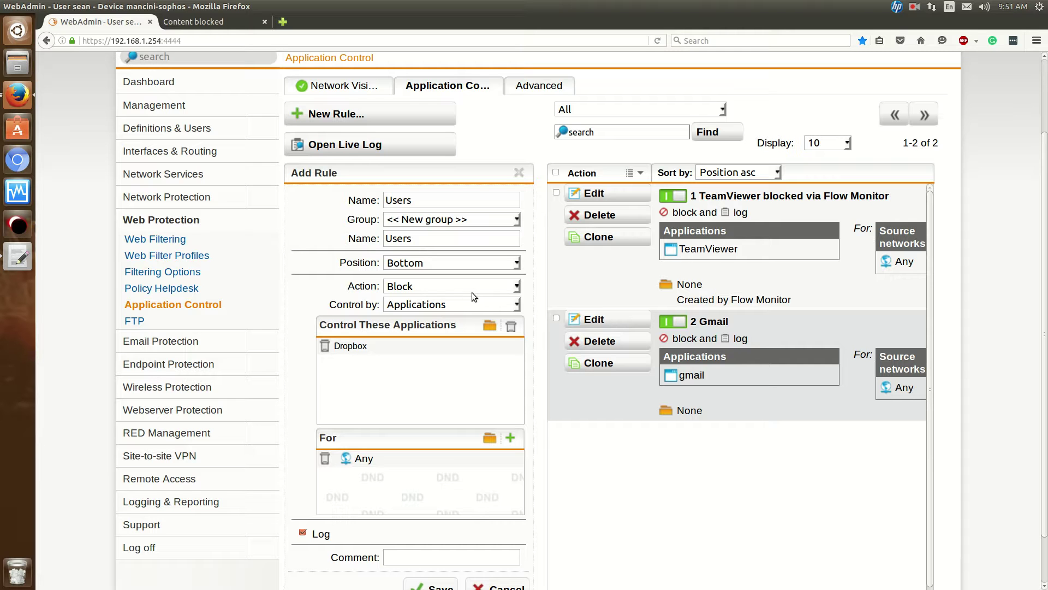
scroll(461, 298, down, 3)
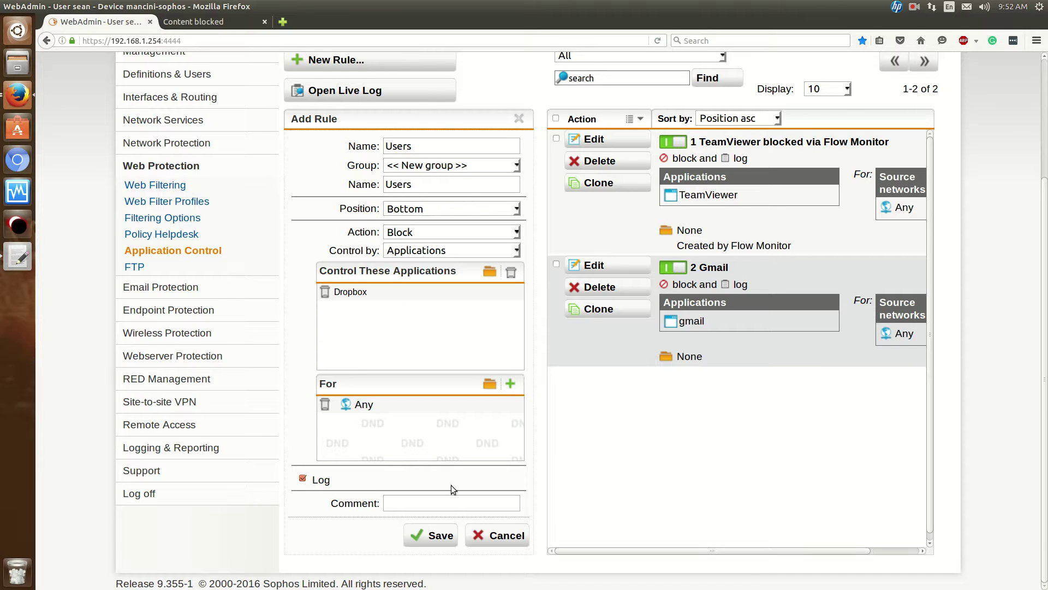
click(451, 538)
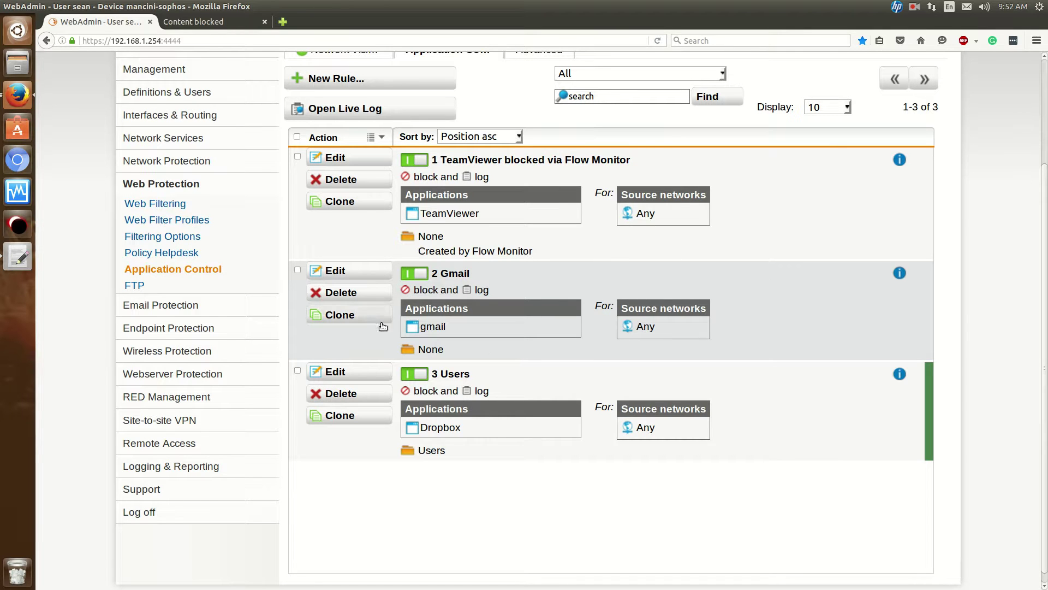
Step: Begin a new rule named 'ALLOW LIST' assigned to the Users group
click(333, 79)
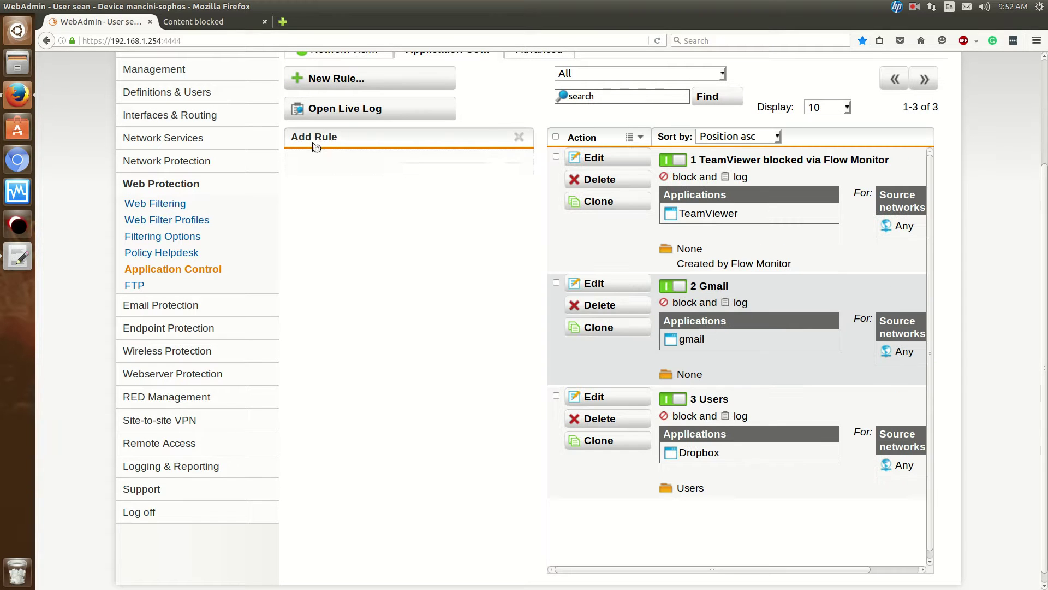
click(456, 185)
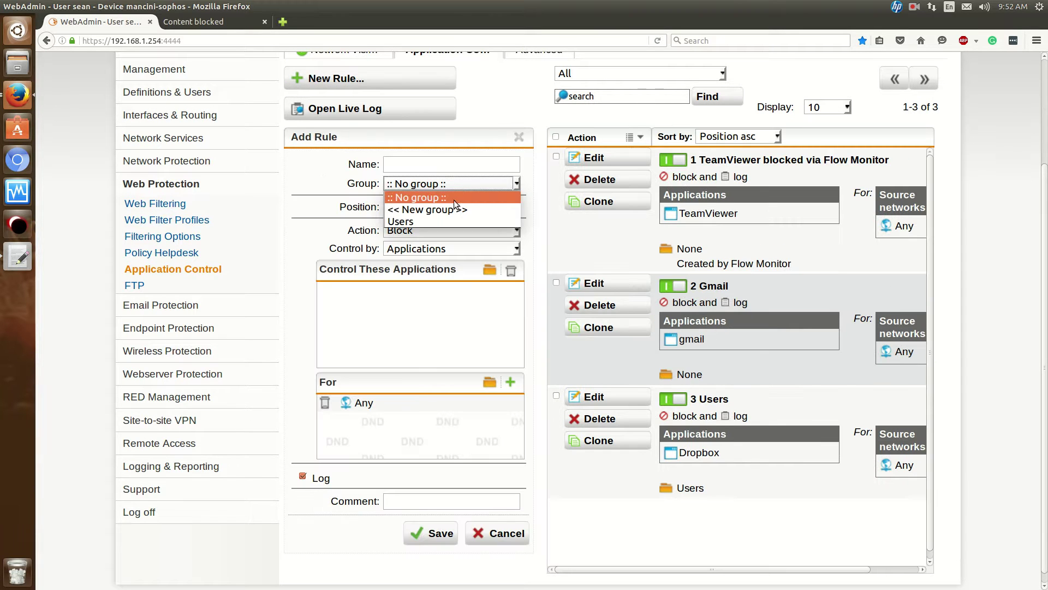
click(451, 220)
click(437, 162)
text(ALLOW L)
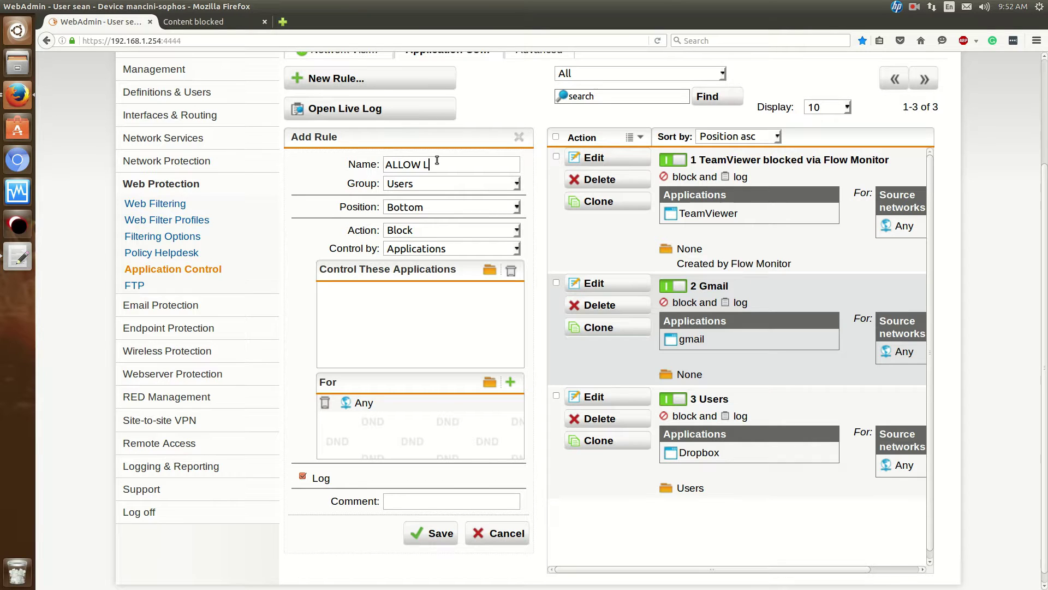
text(IST)
click(490, 270)
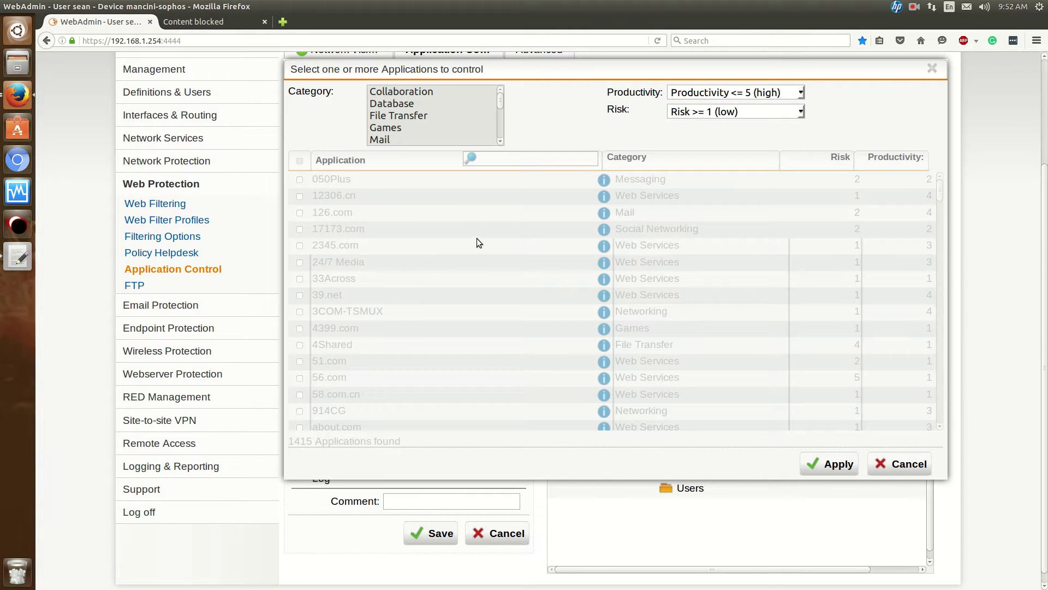
Step: Pick Farmville from the Games category, with Productivity filtered to <= 1 (low), and apply it
click(477, 242)
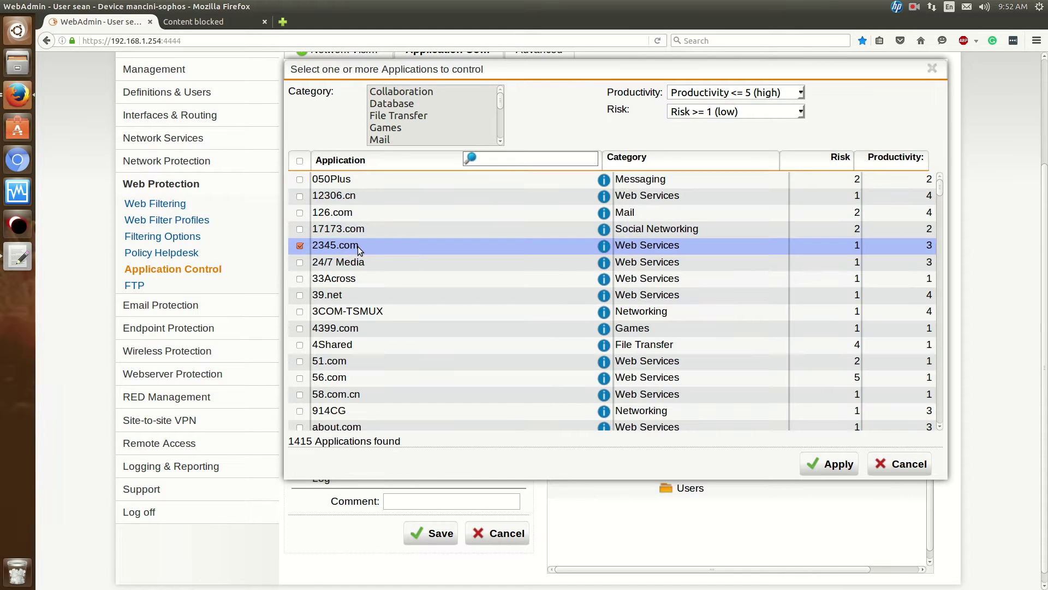
click(300, 245)
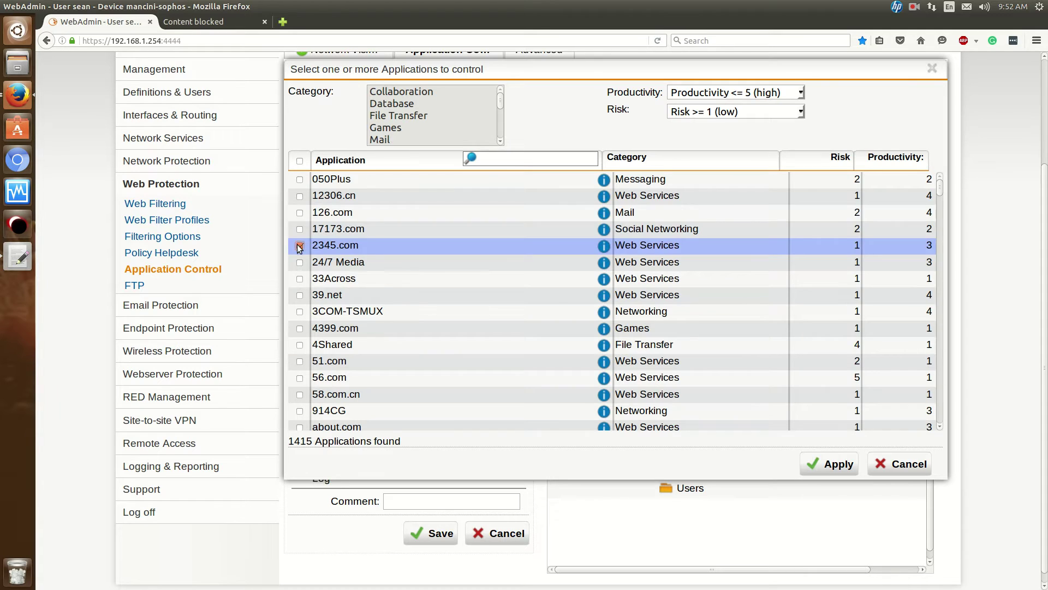
click(415, 129)
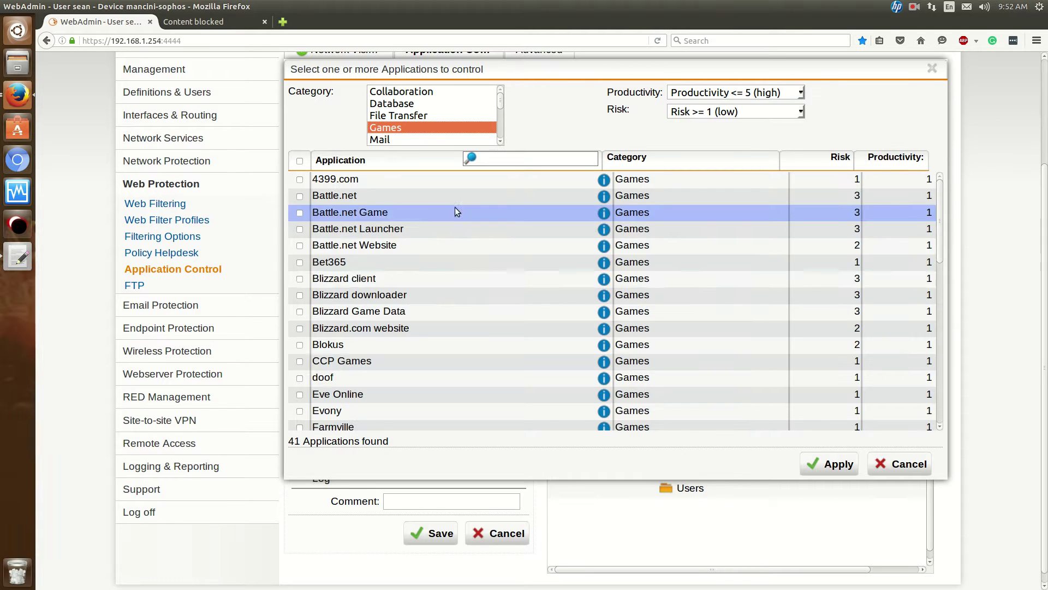
scroll(395, 239, down, 4)
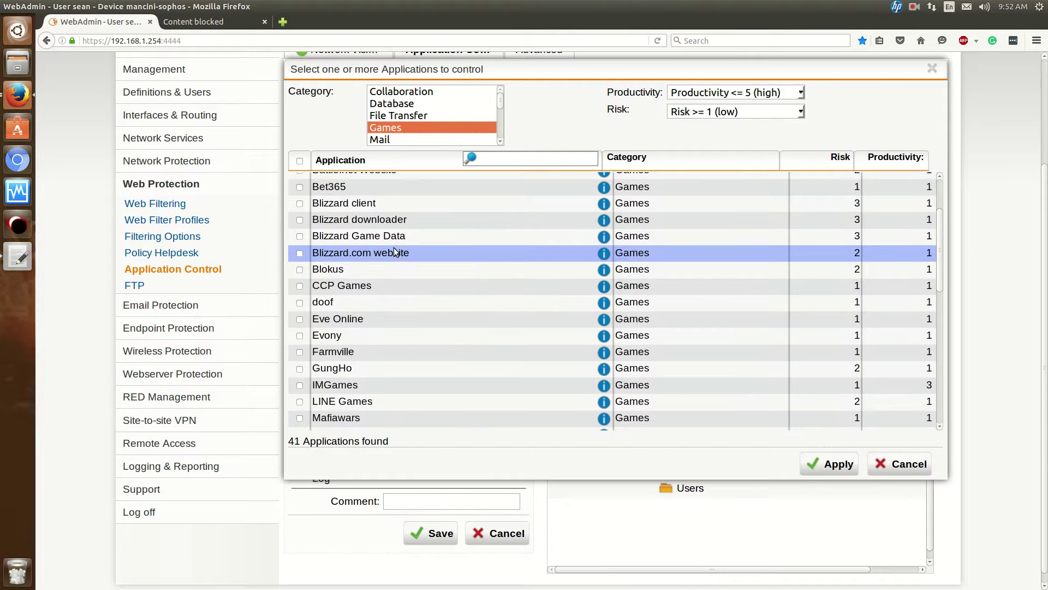
scroll(388, 271, down, 1)
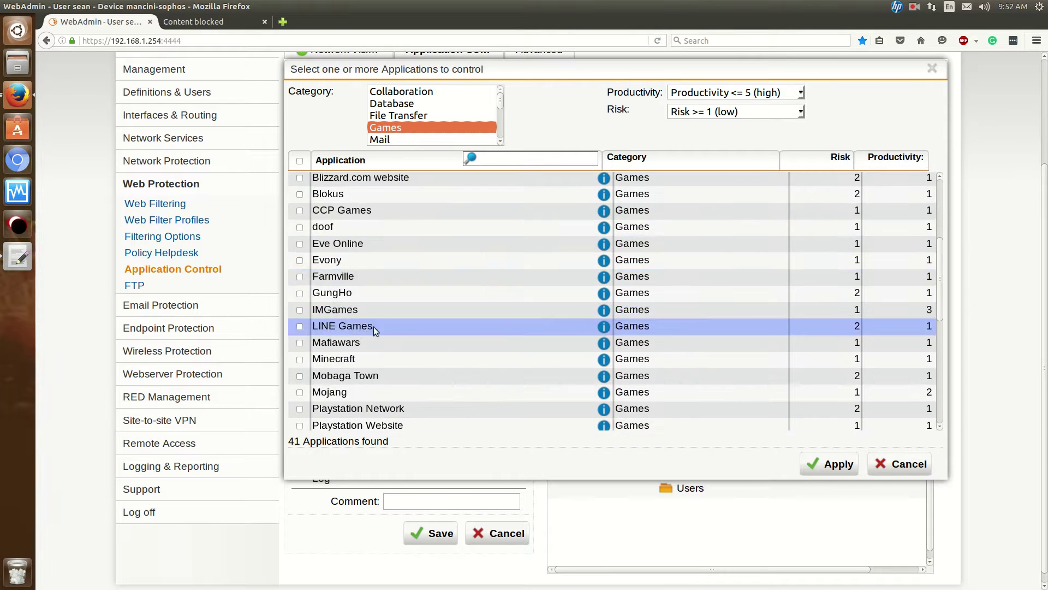
click(300, 277)
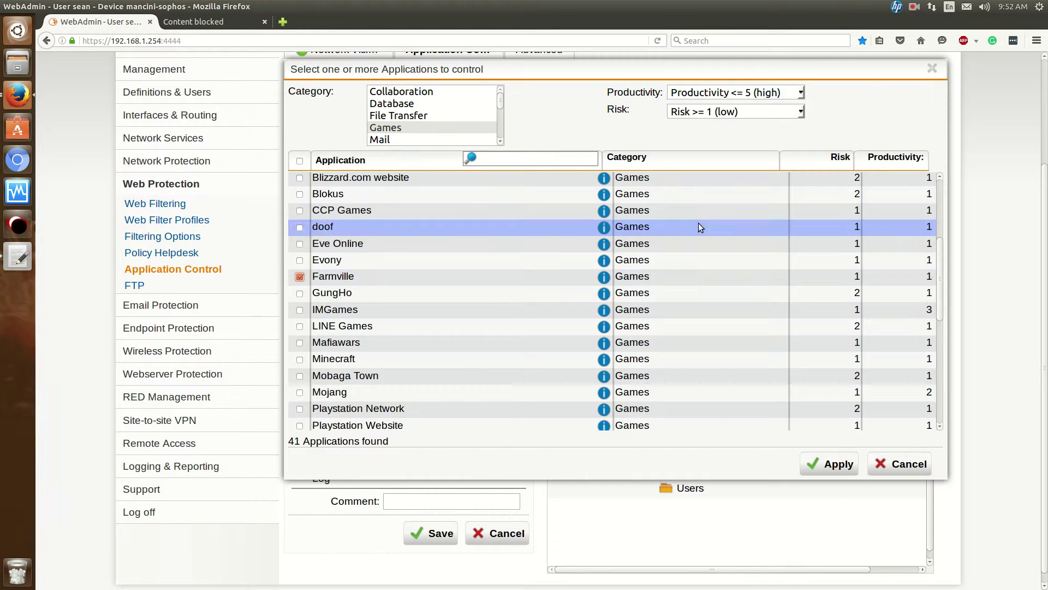
click(704, 94)
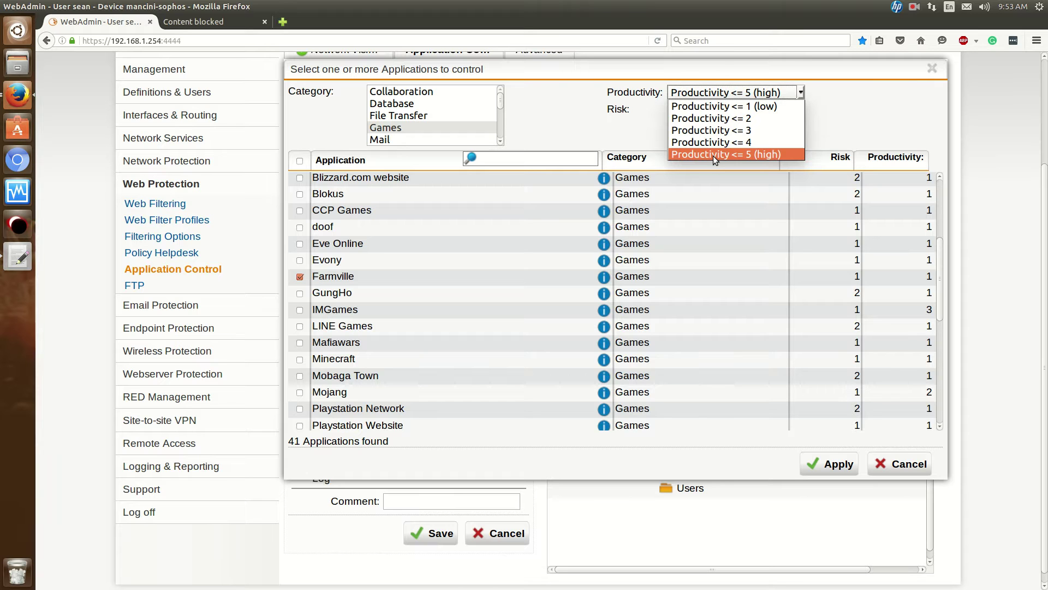
click(727, 107)
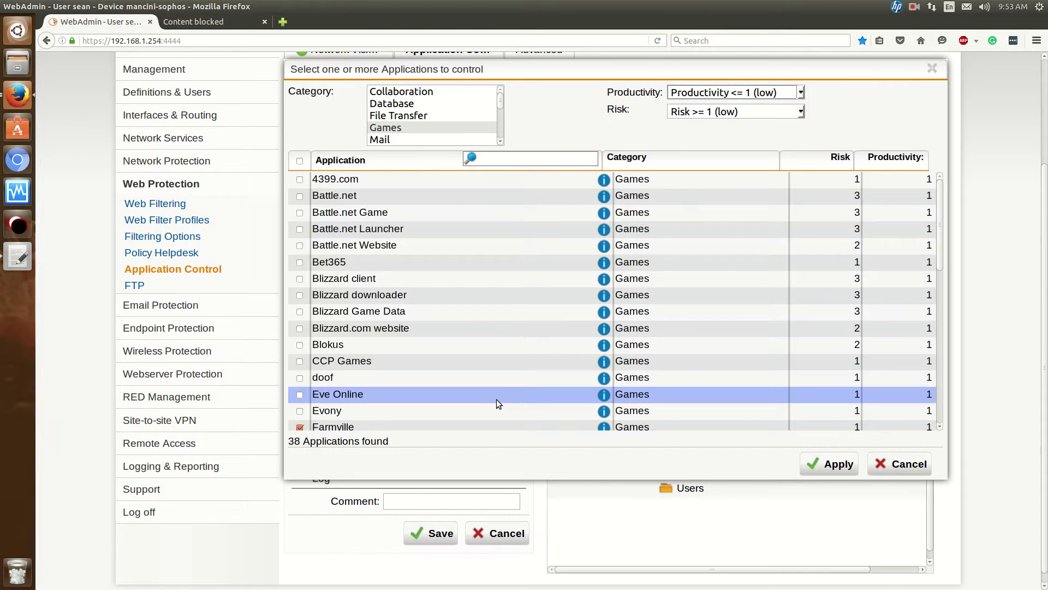
scroll(493, 405, down, 1)
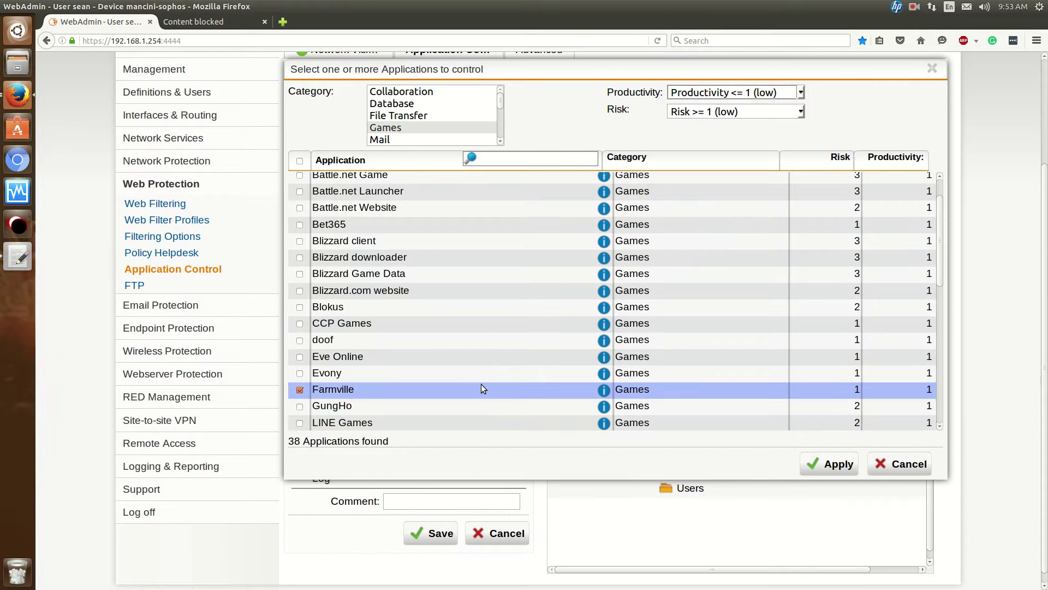
click(835, 464)
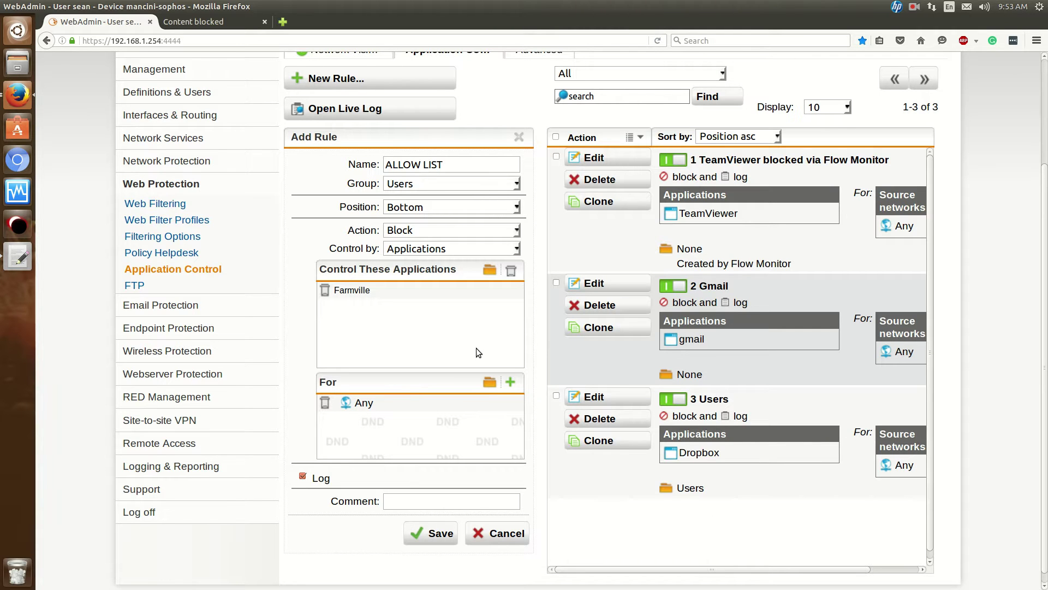
Step: Save the ALLOW LIST Farmville rule and review all four block rules in the list
click(429, 540)
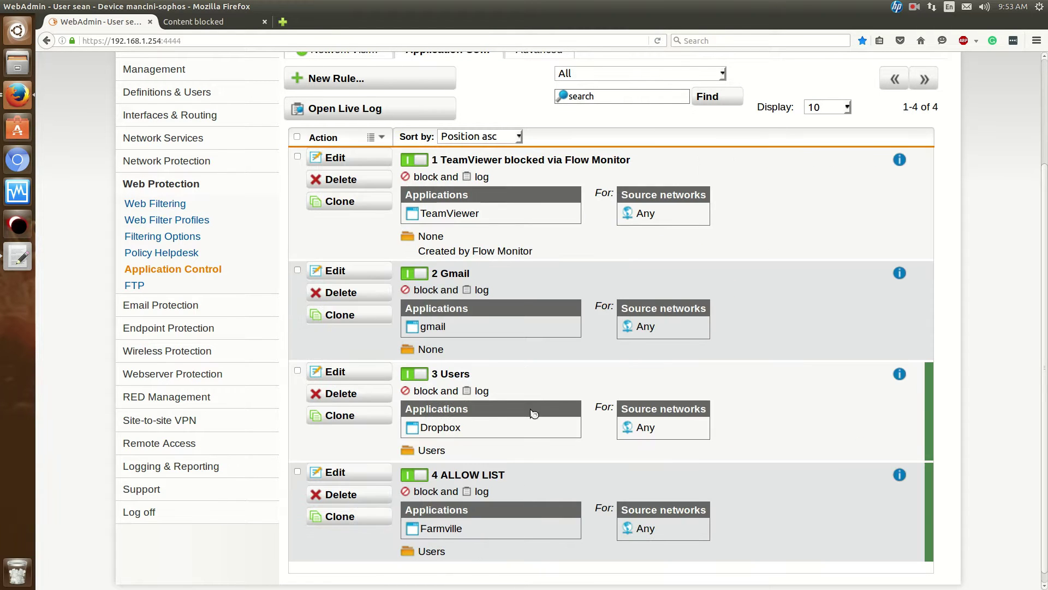
scroll(528, 423, down, 1)
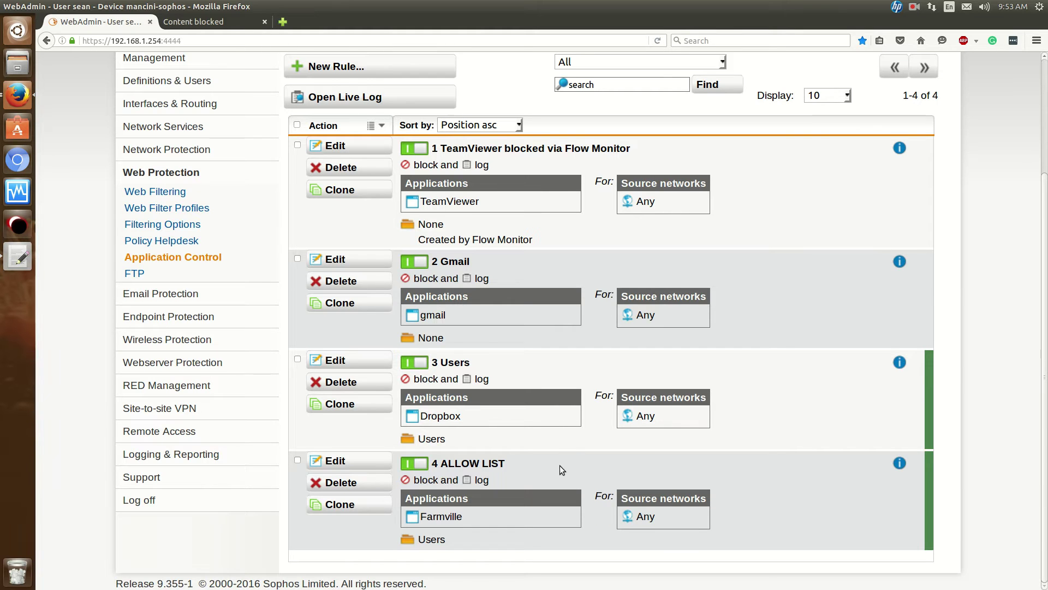
scroll(560, 466, up, 4)
scroll(559, 466, down, 4)
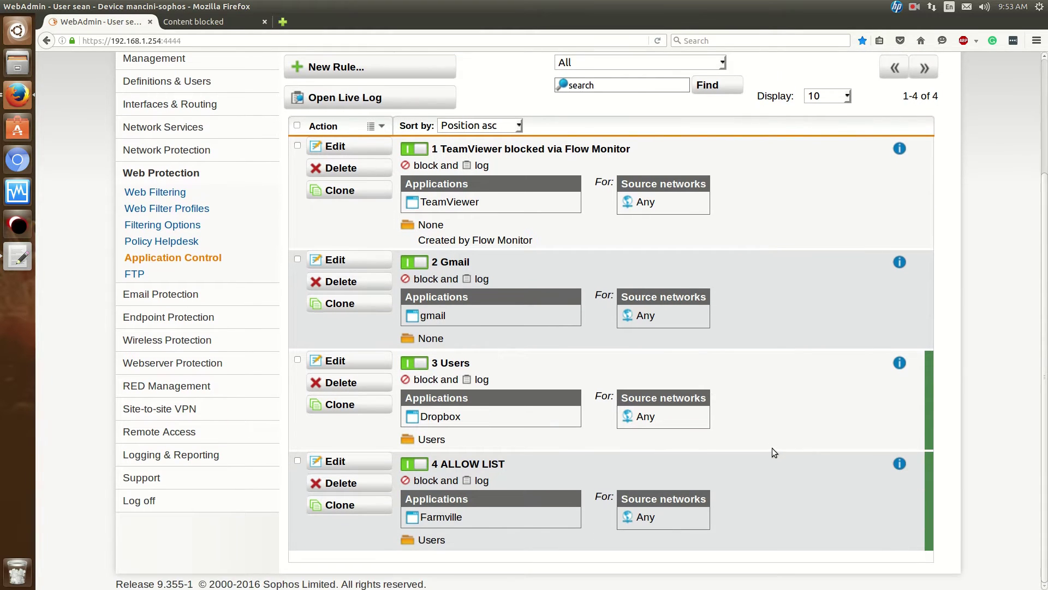
scroll(772, 448, up, 2)
scroll(772, 447, down, 2)
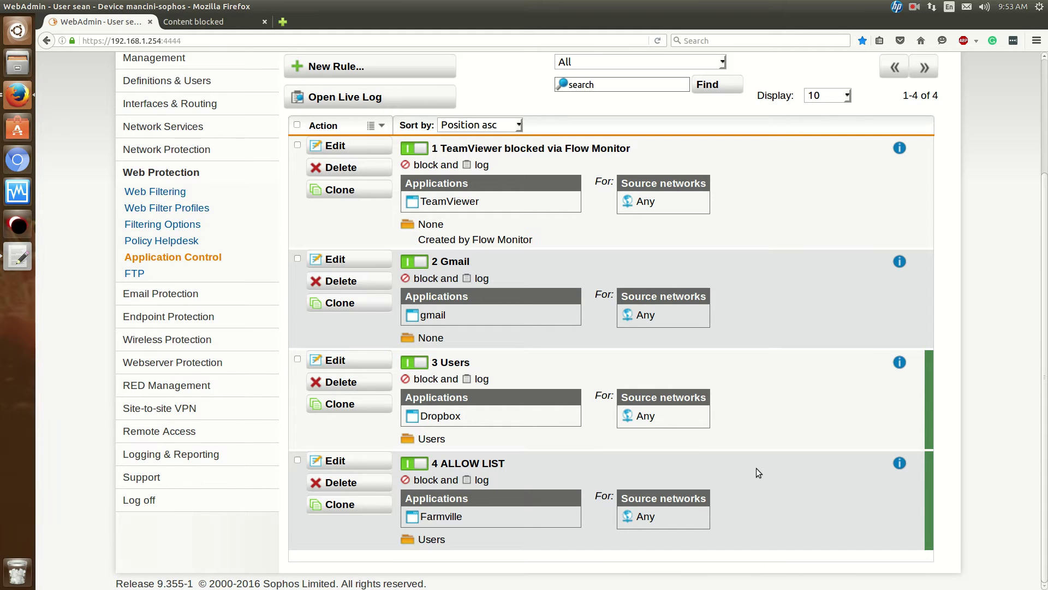
scroll(730, 473, up, 2)
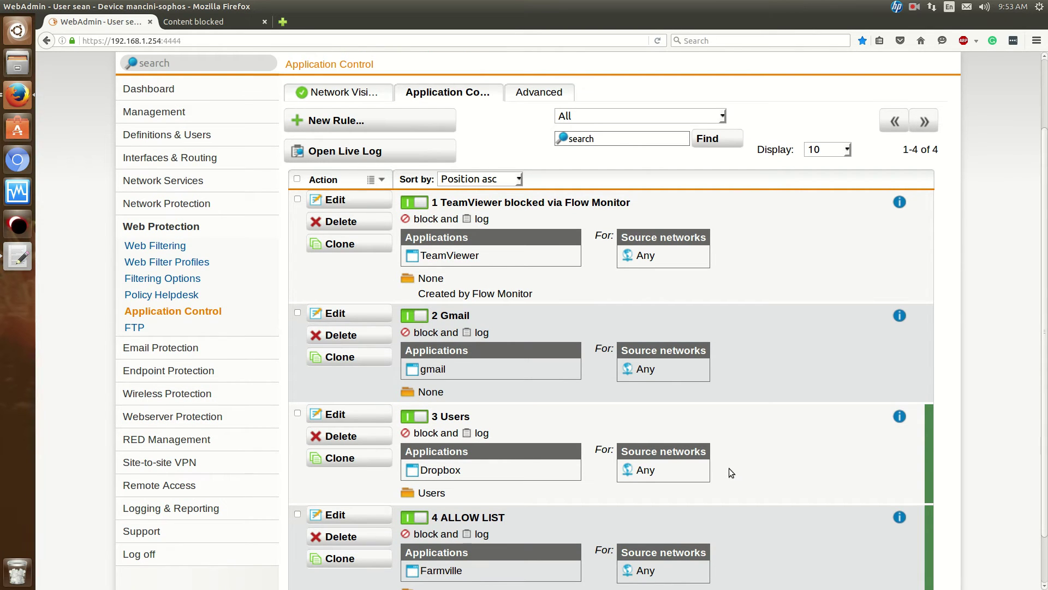
scroll(729, 467, up, 2)
scroll(733, 474, down, 4)
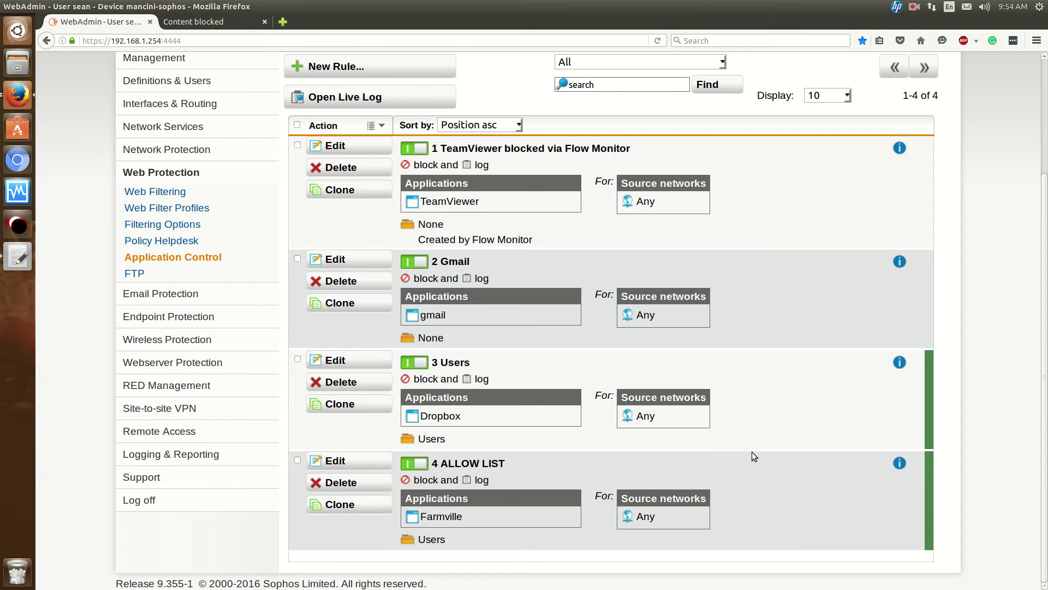
scroll(752, 451, up, 2)
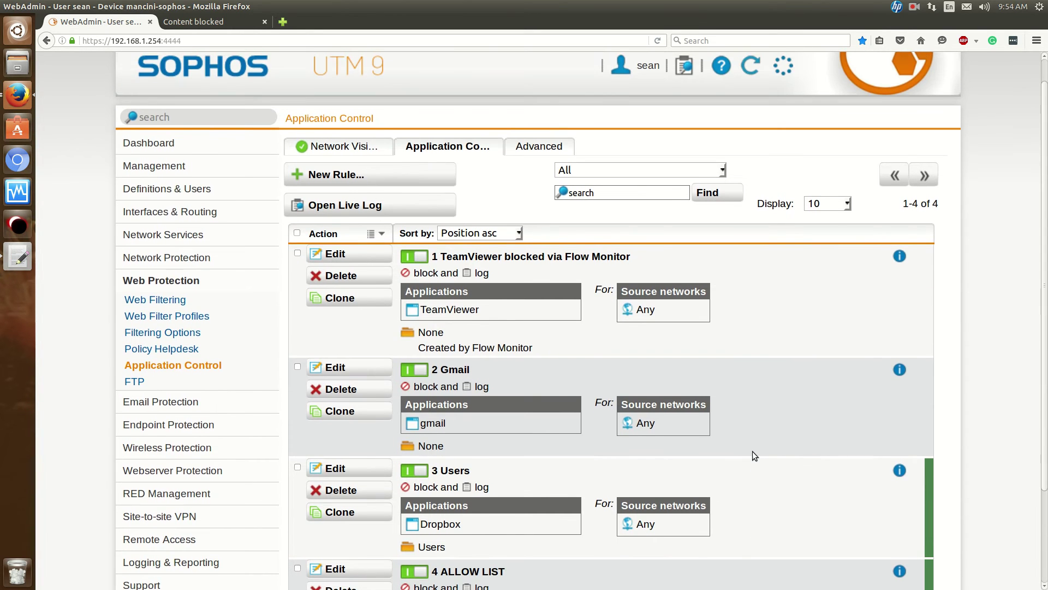